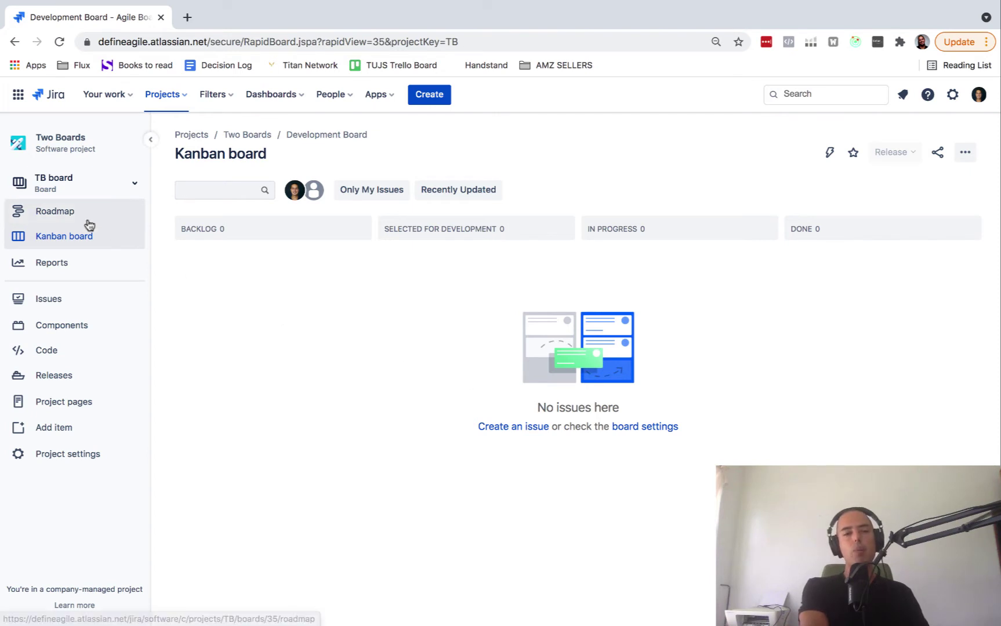
Reload Jira and confirm the Two Boards board list shows only Development Board.
click(117, 184)
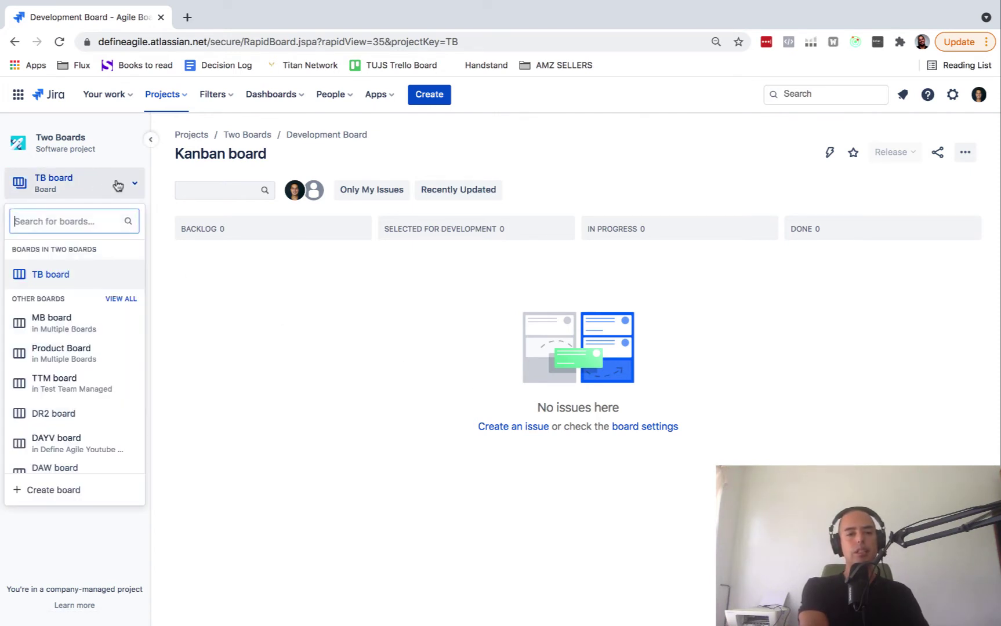
click(307, 314)
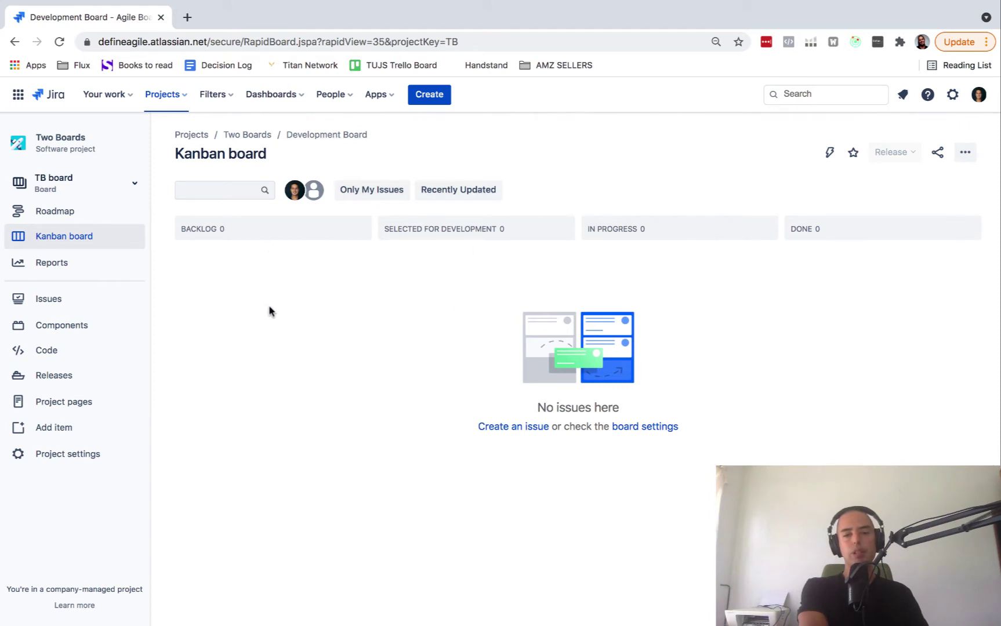
click(59, 41)
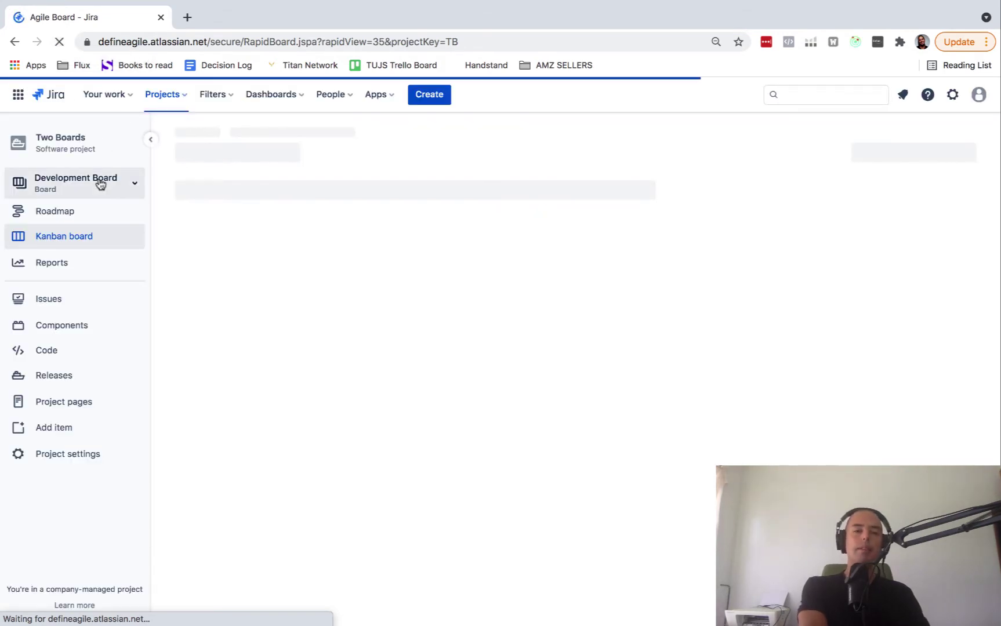
click(119, 189)
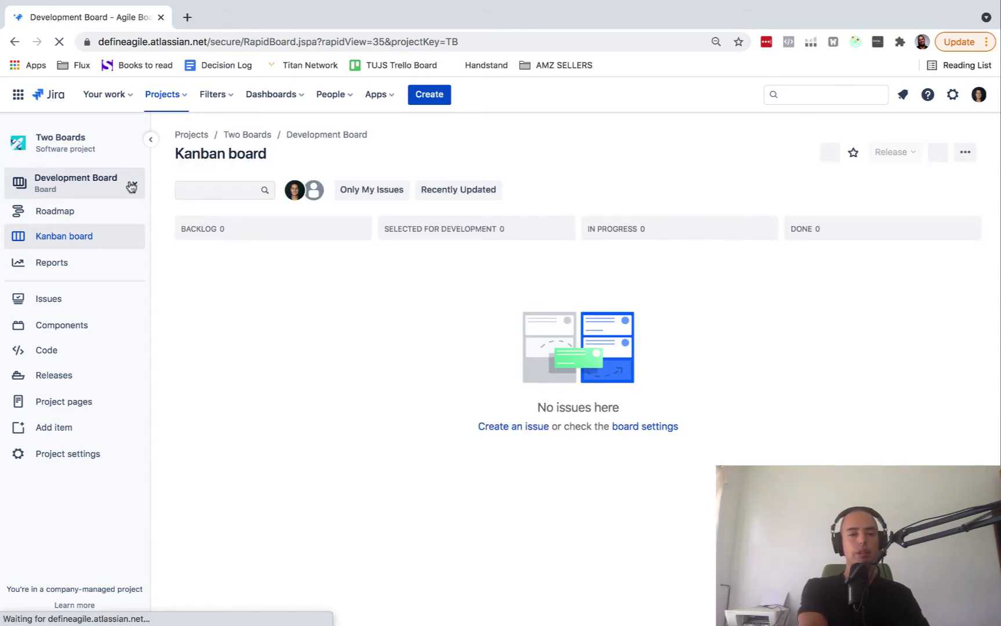
click(131, 187)
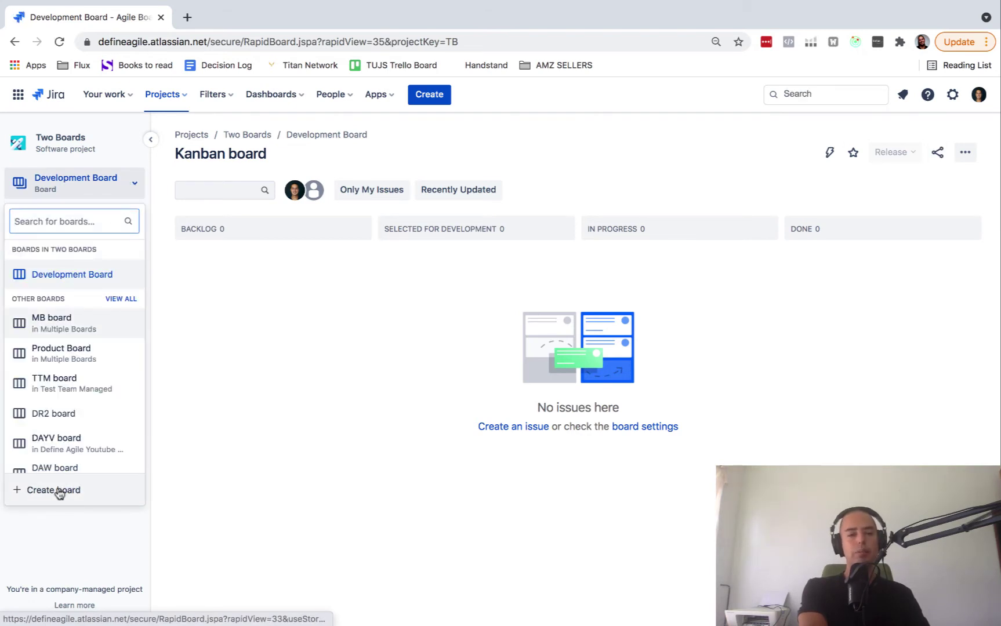
Create a Kanban board named Product Board from the existing Two Boards (TB) project.
click(58, 492)
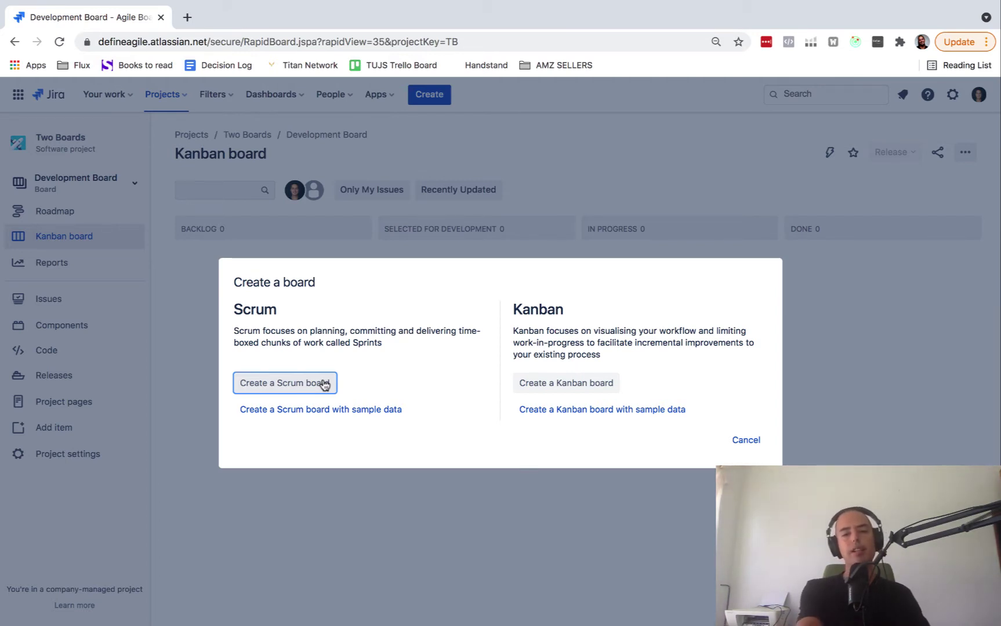
click(558, 384)
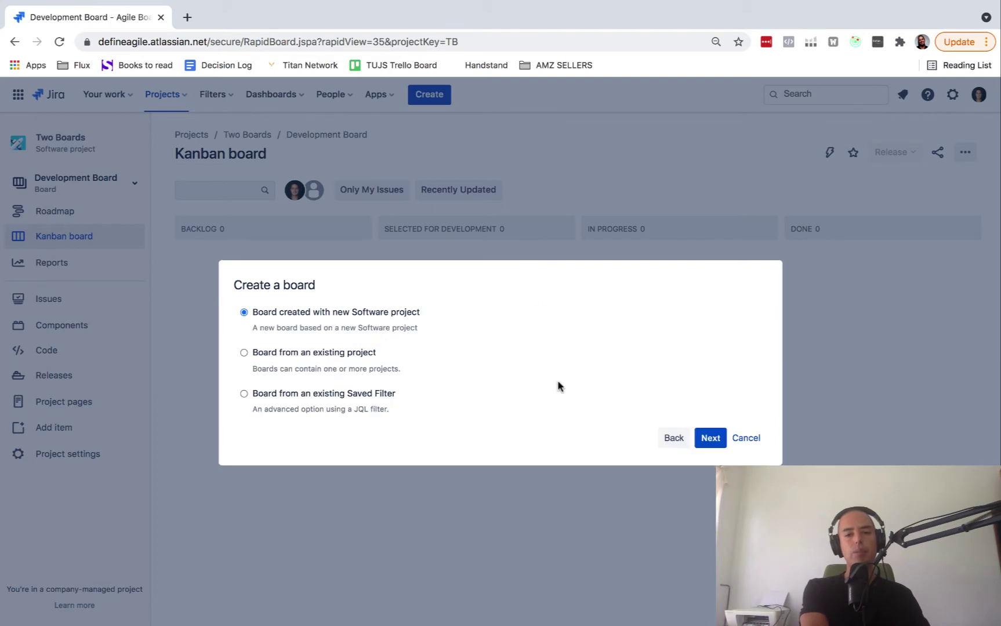
click(244, 352)
click(711, 439)
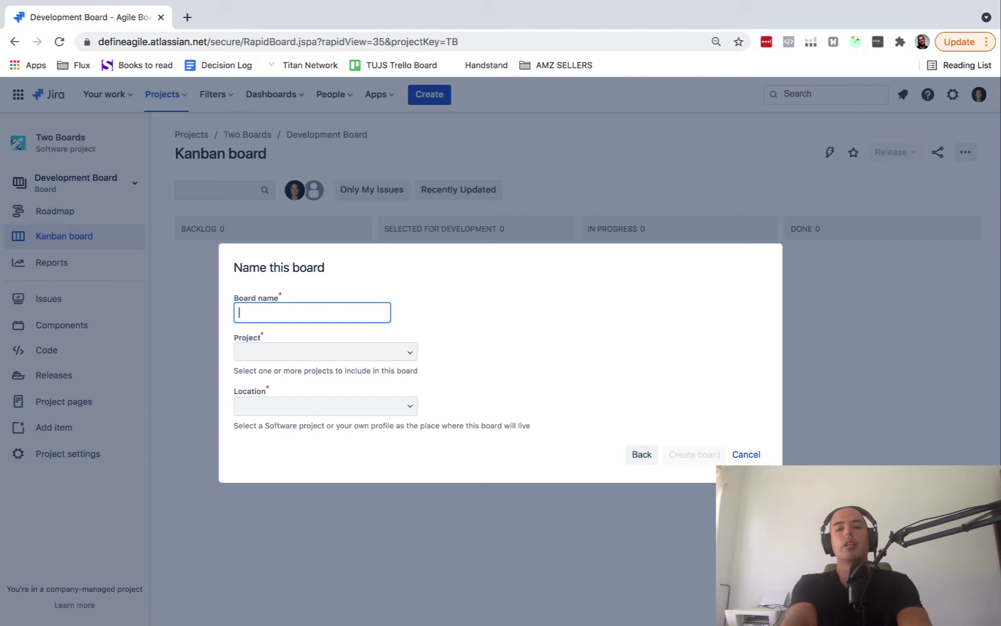
text(Product Board)
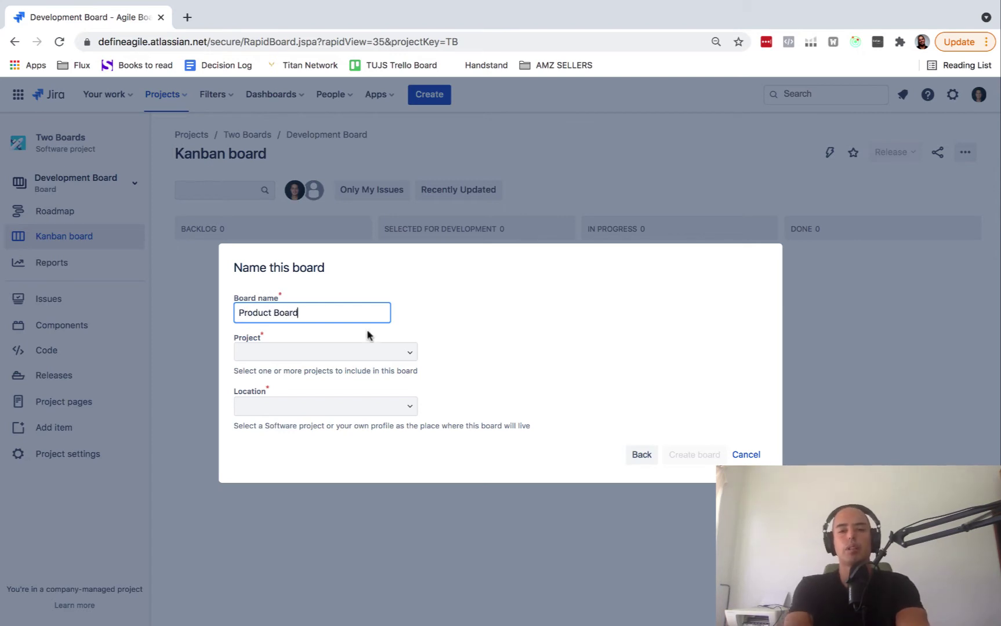
click(380, 350)
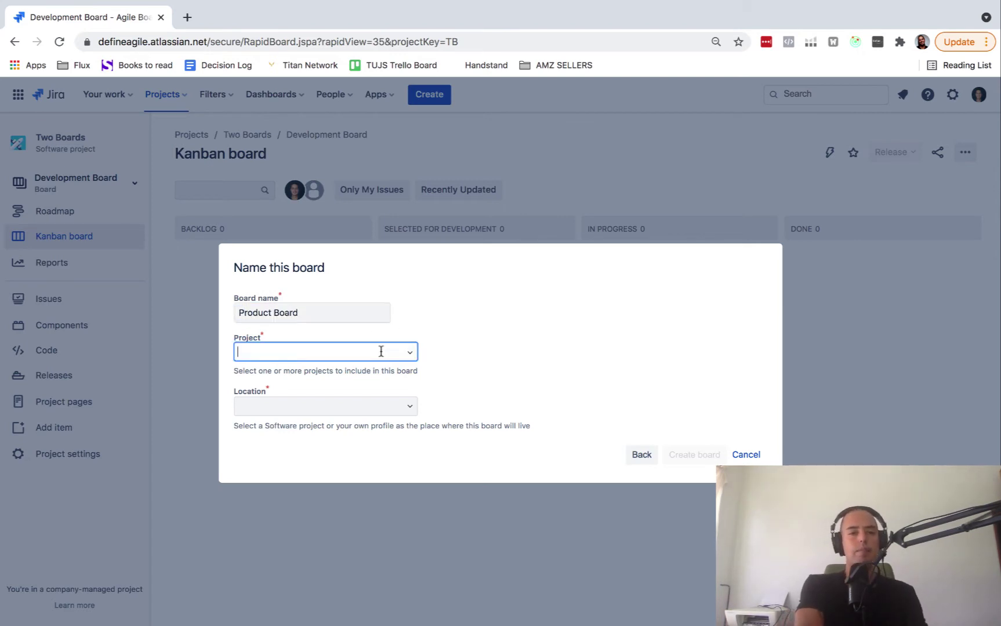
click(416, 354)
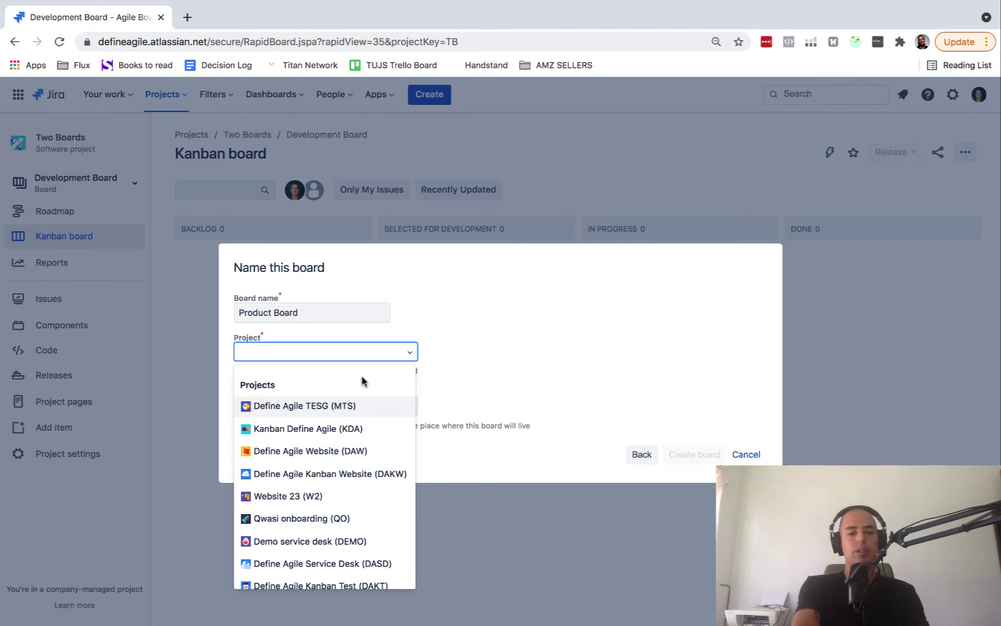
text(two)
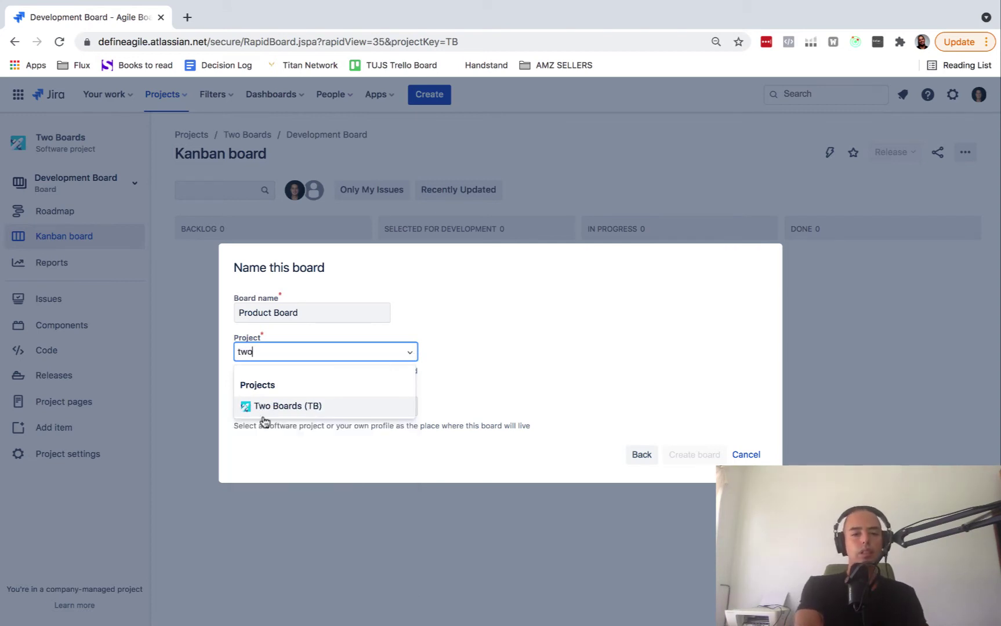
click(265, 409)
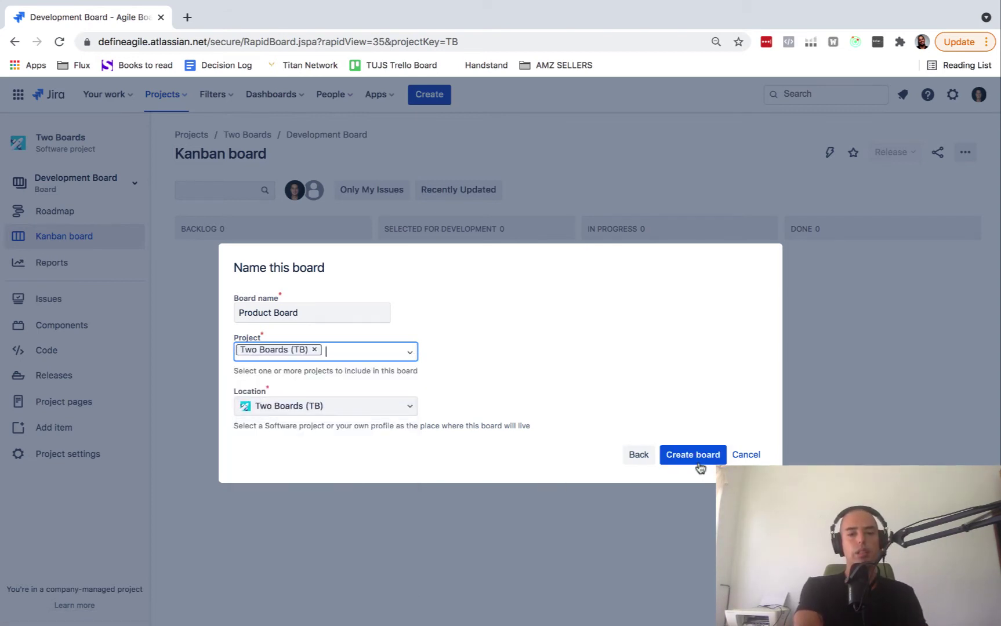
click(694, 456)
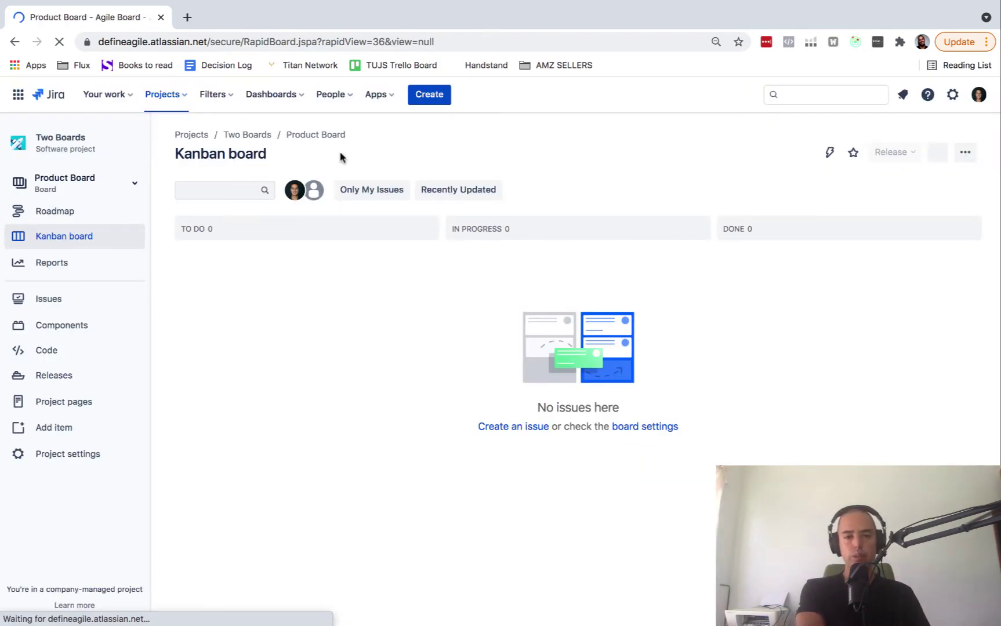
click(137, 186)
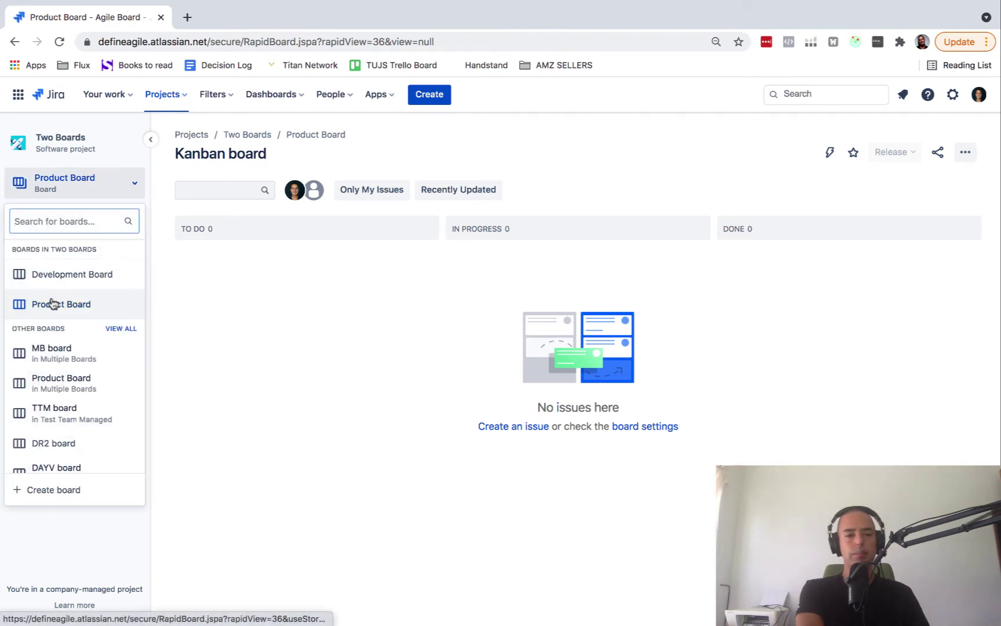
click(322, 350)
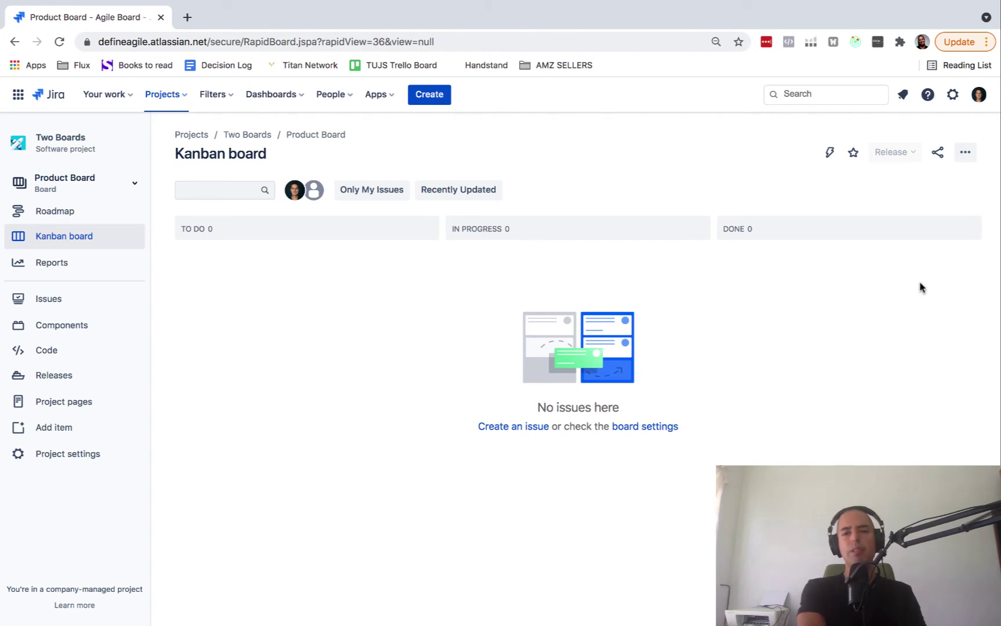
Open the Product Board's column settings.
click(966, 153)
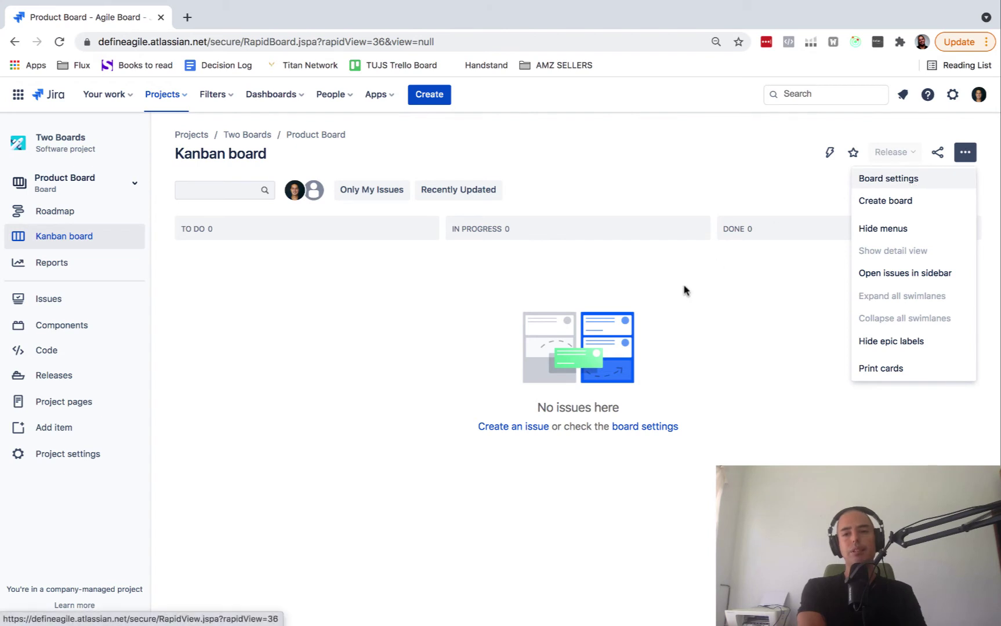
click(903, 179)
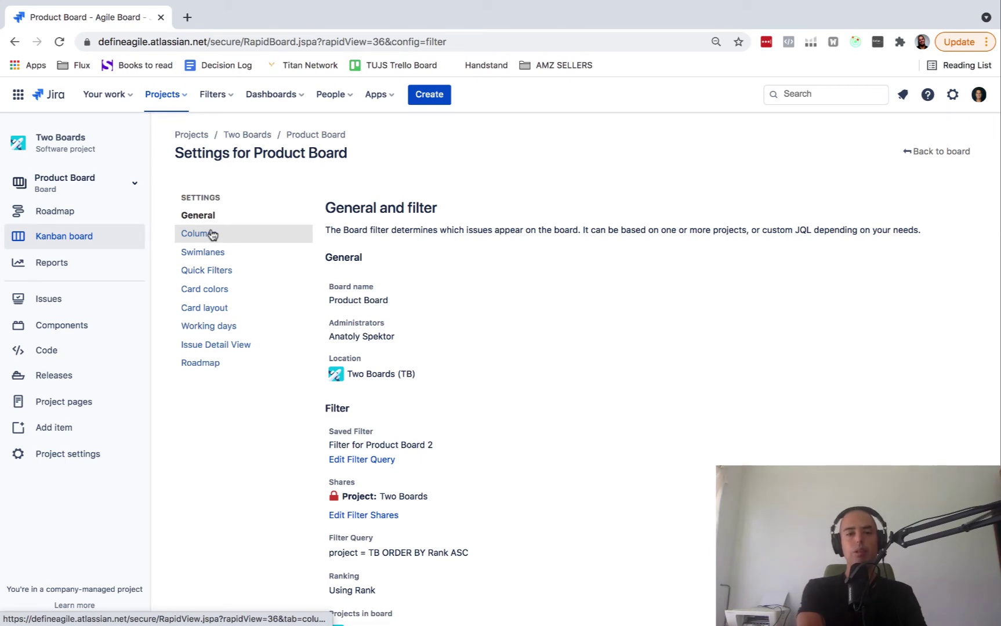
click(210, 236)
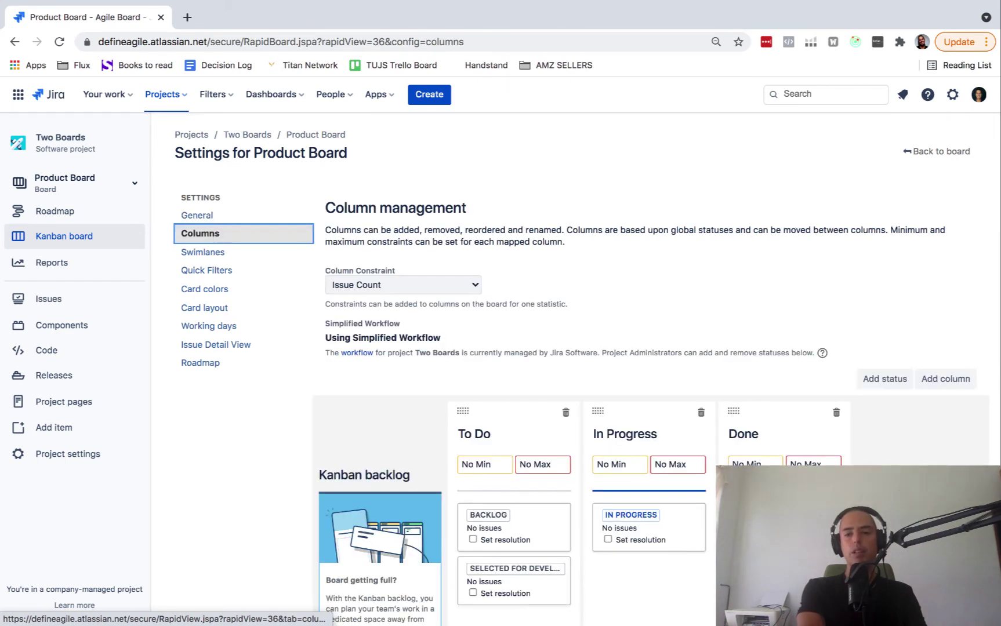
scroll(850, 450, down, 1)
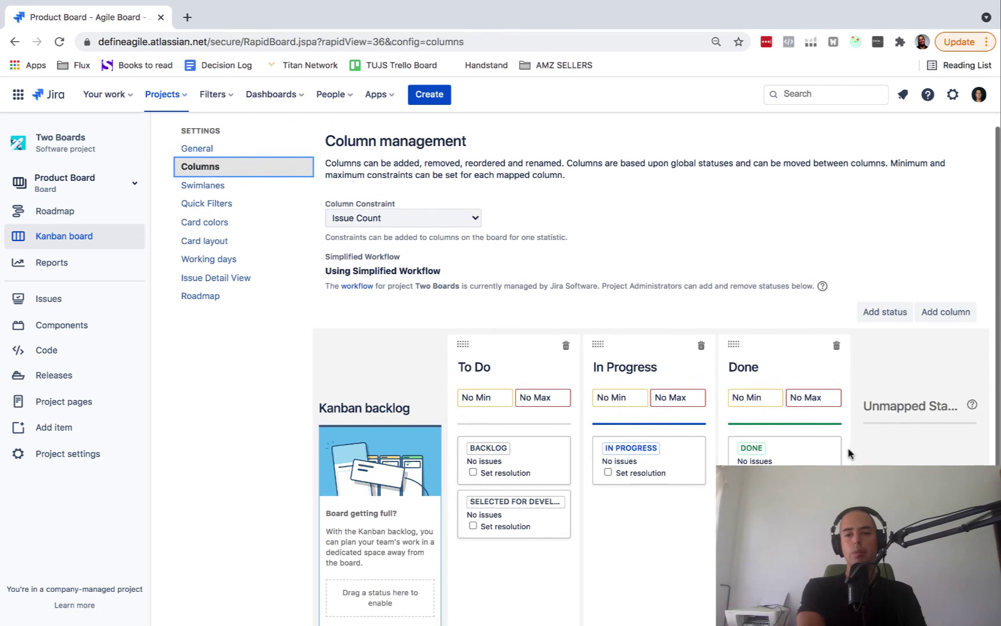
Add a Ready for Development column and delete the Done column.
click(926, 313)
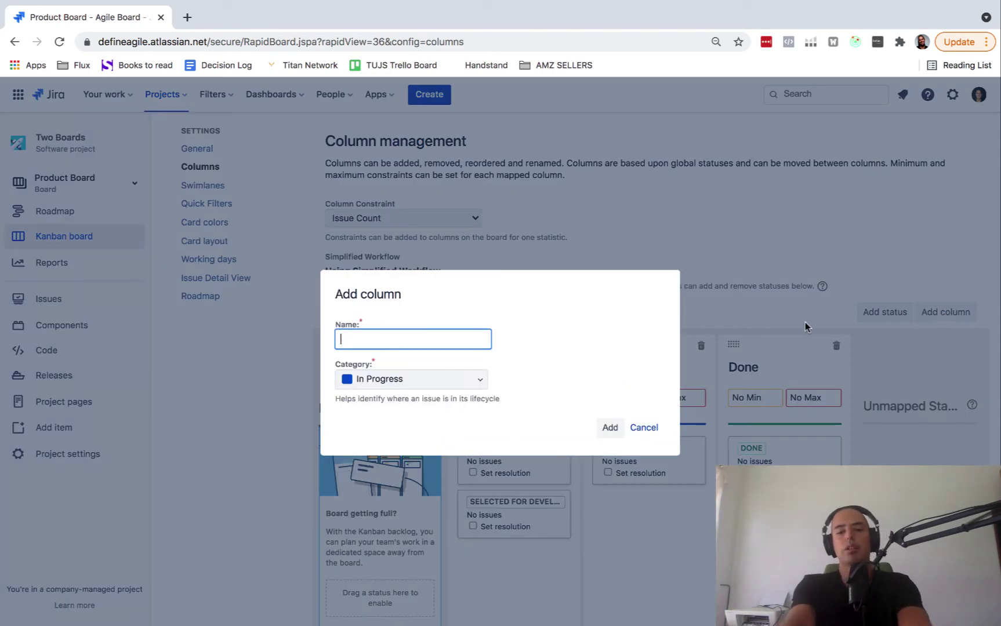
text(Ready)
key(BackSpace)
key(BackSpace)
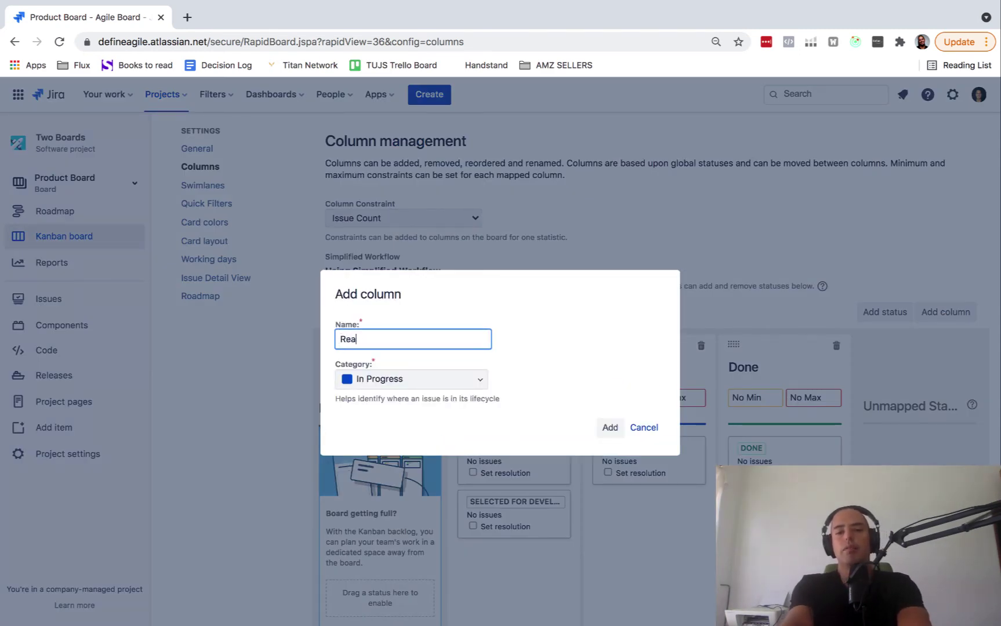
text(dy (Sta)
key(BackSpace)
key(BackSpace)
key(BackSpace)
key(BackSpace)
key(BackSpace)
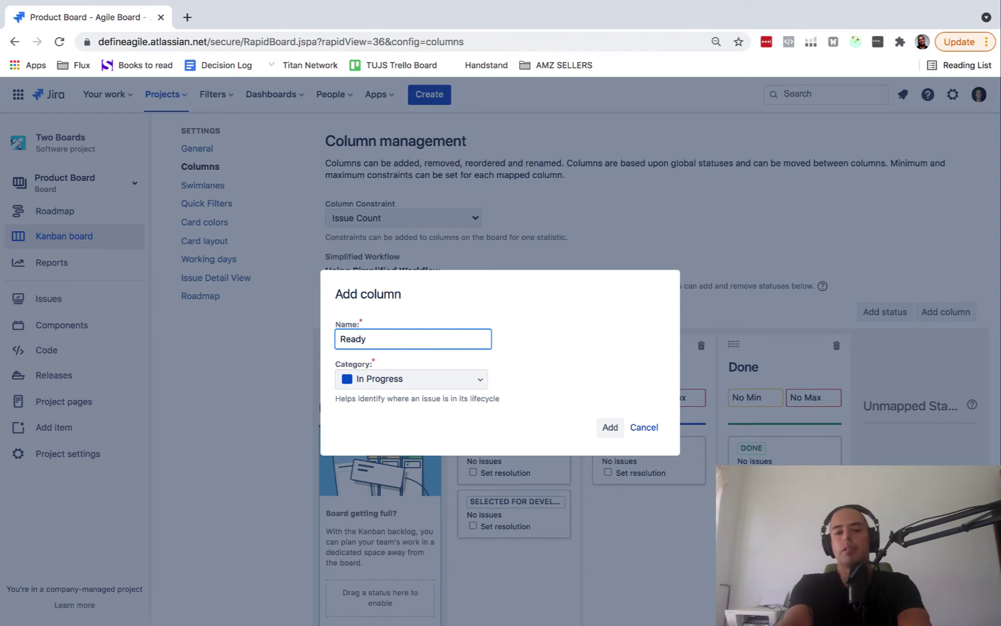
text(for Developme)
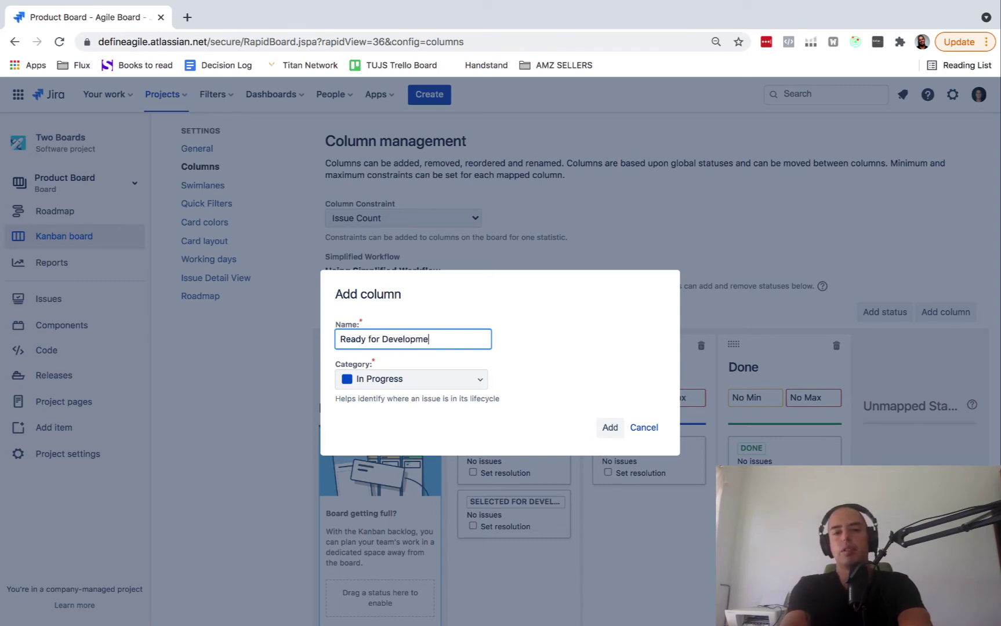
text(nt)
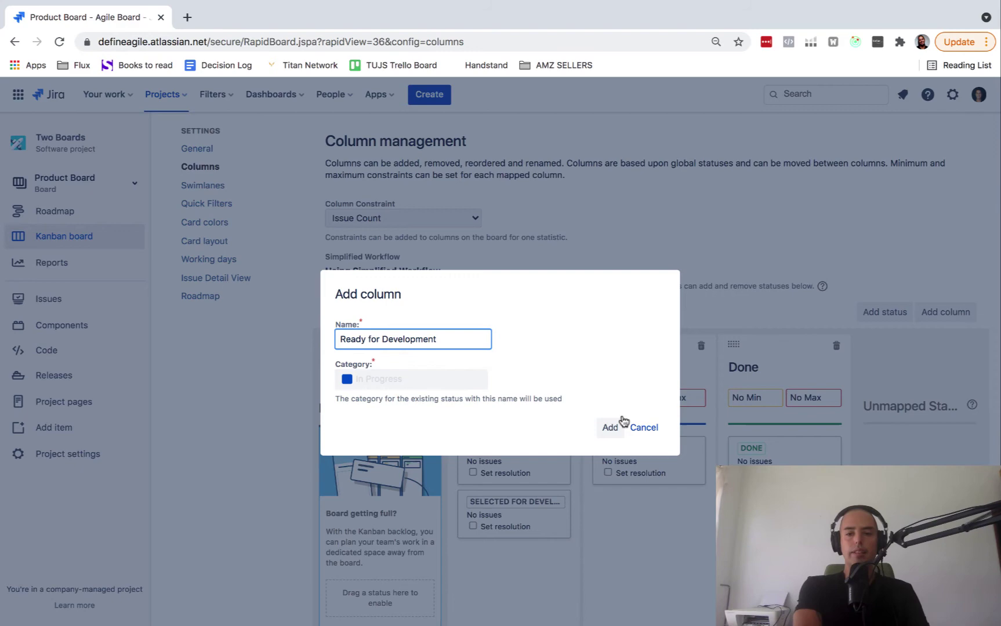
click(608, 427)
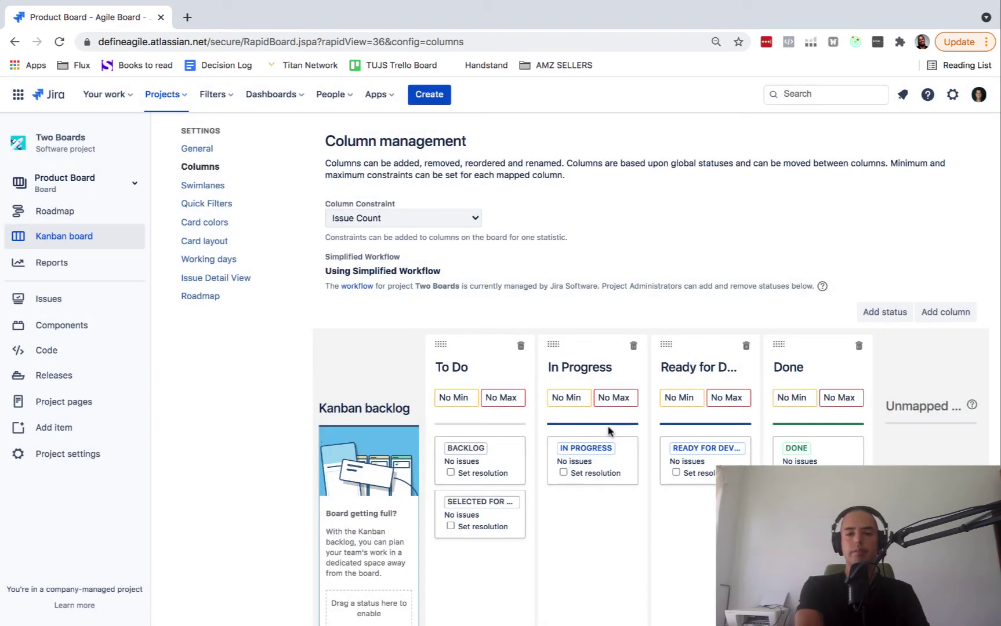
click(859, 347)
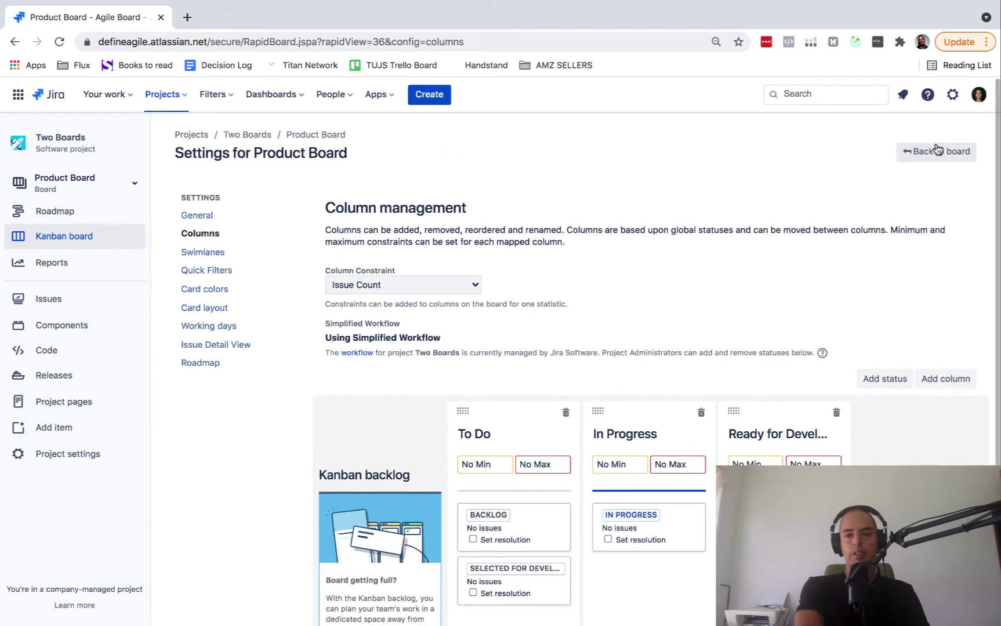
Back on Product Board, start a new issue with the summary Login Page.
click(936, 152)
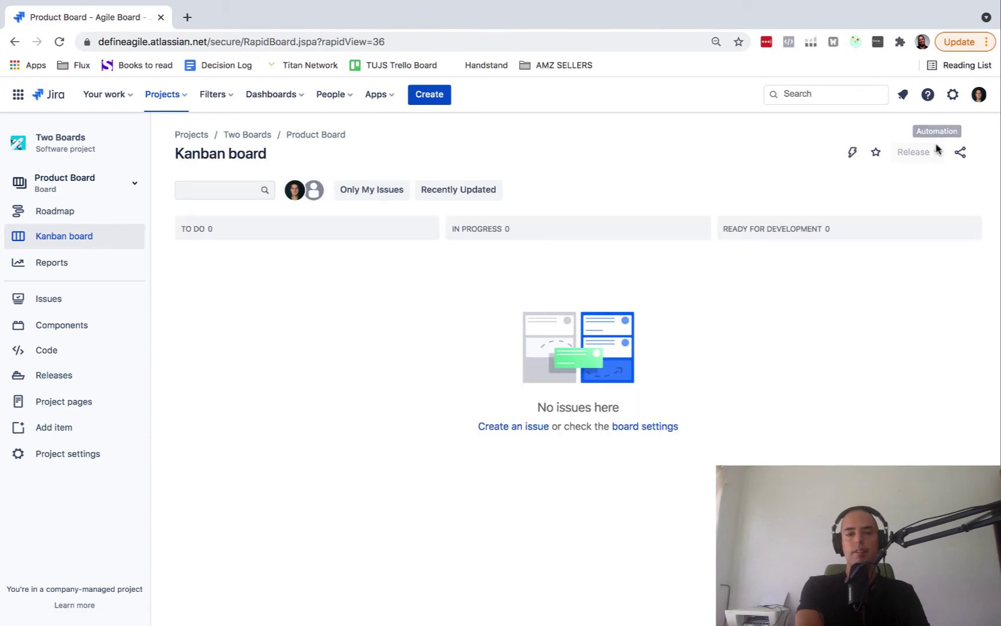
click(426, 88)
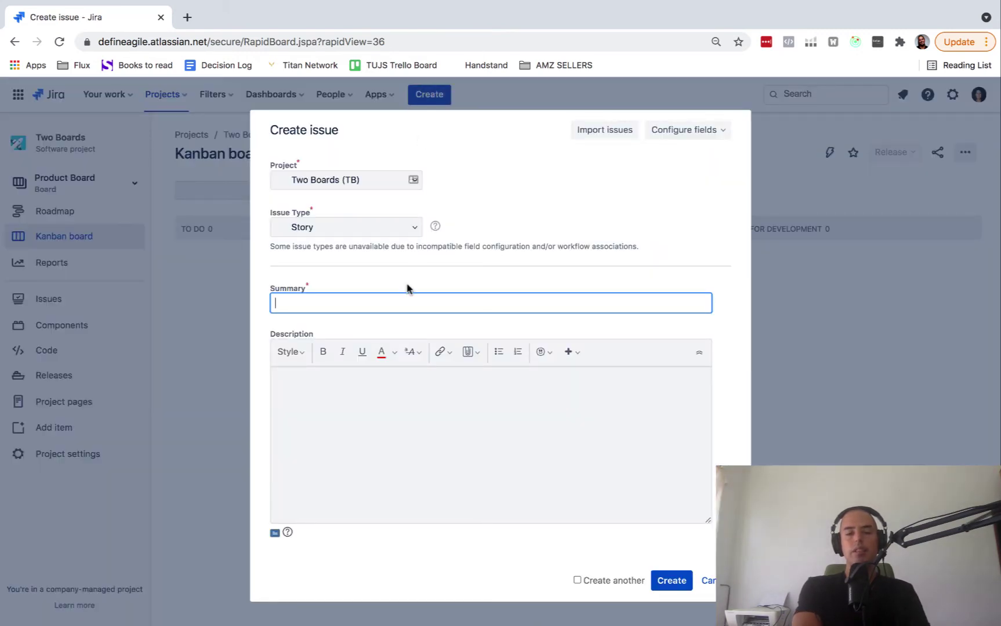
text(Login Page)
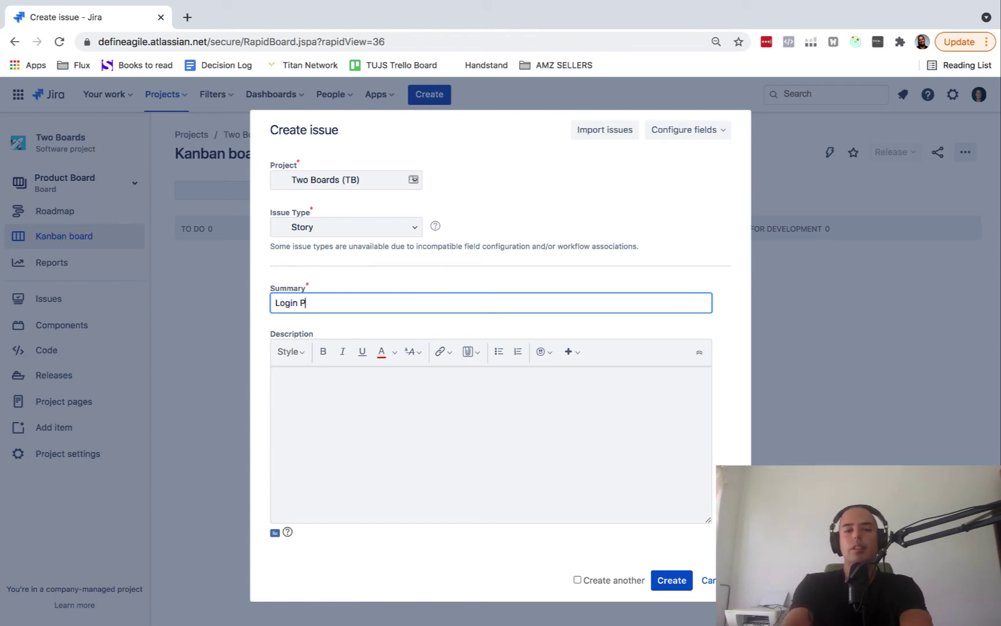
Create the Login Page issue, move it to In Progress, then switch to Development Board.
click(671, 583)
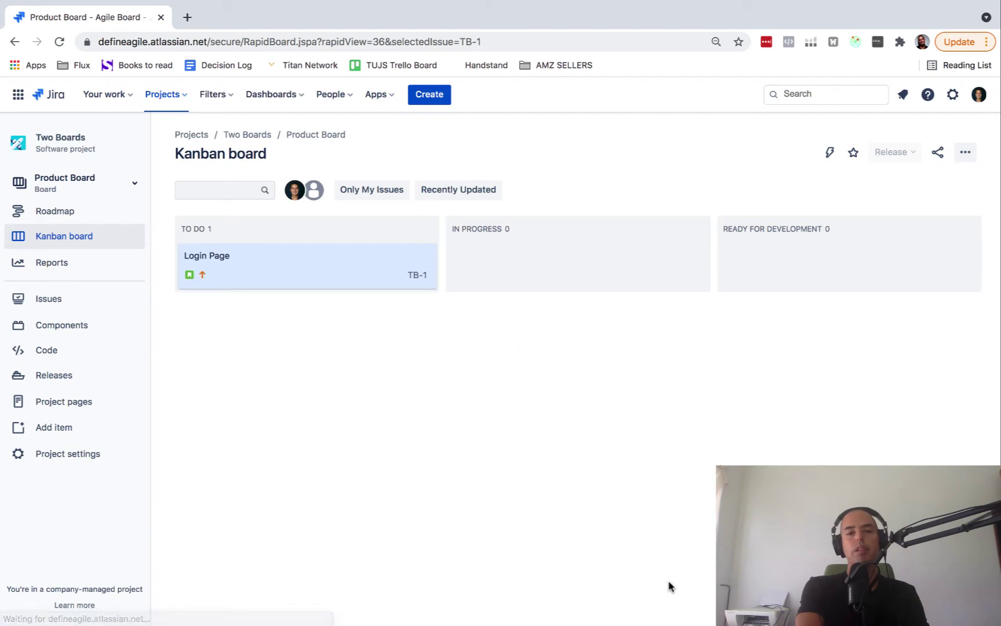
drag(275, 275, 544, 272)
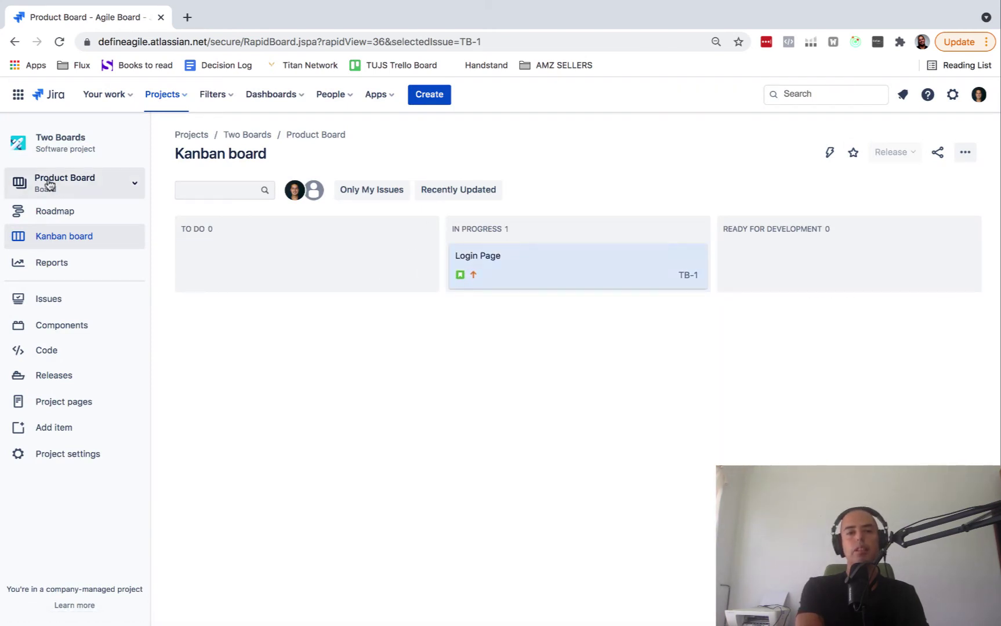
click(74, 190)
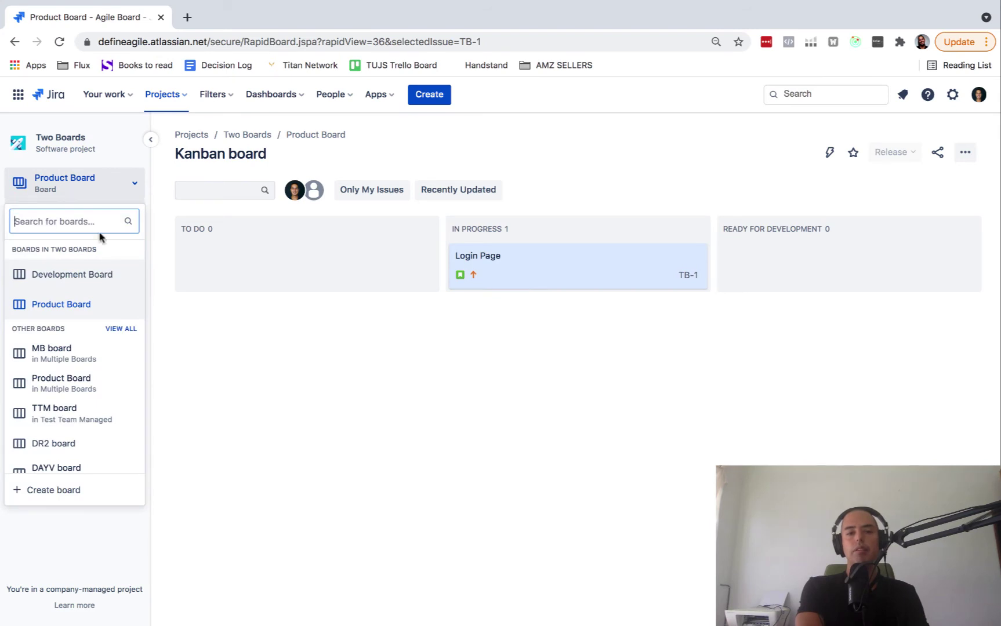
click(90, 274)
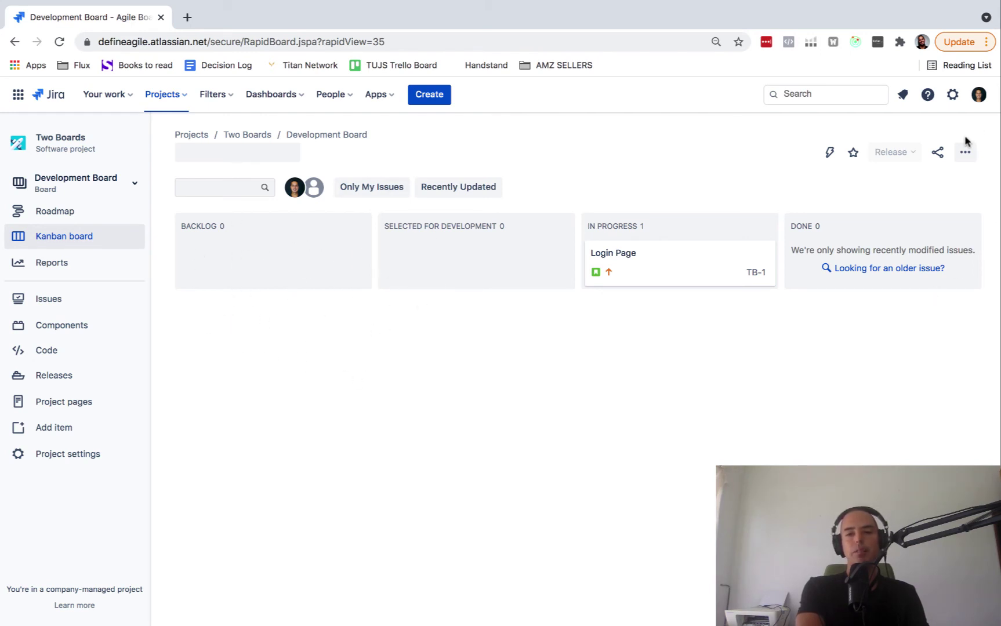
Remove Backlog, map Ready for Development to the first column, and unmap Selected for Development.
click(965, 152)
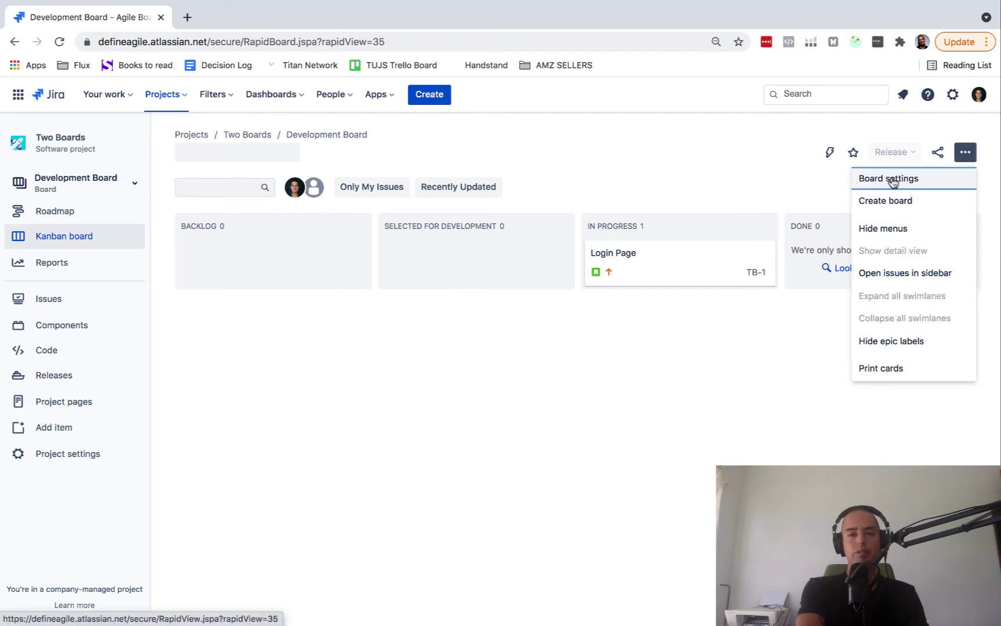
click(893, 184)
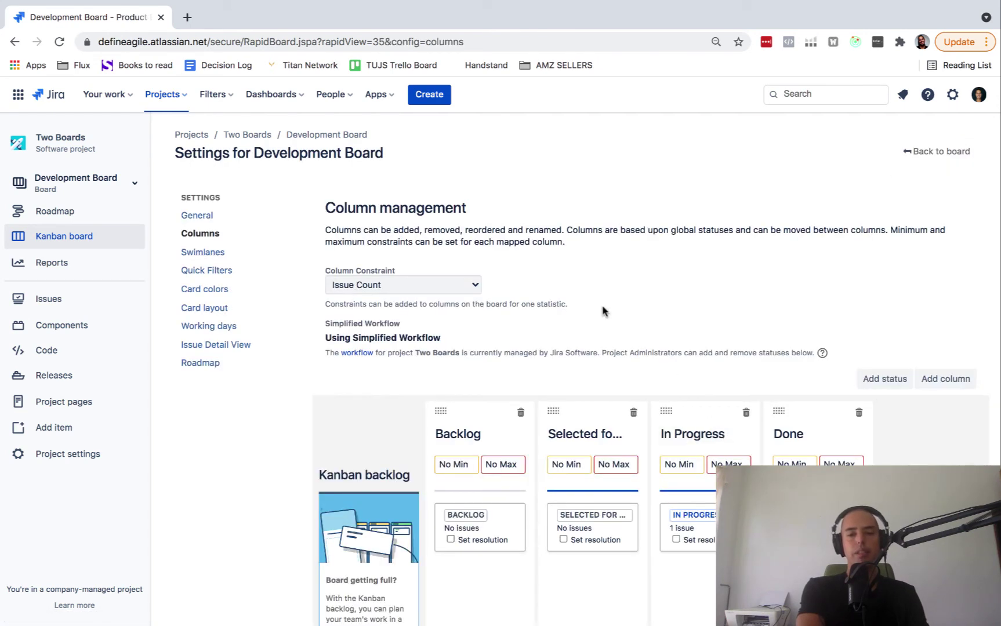
scroll(602, 311, down, 3)
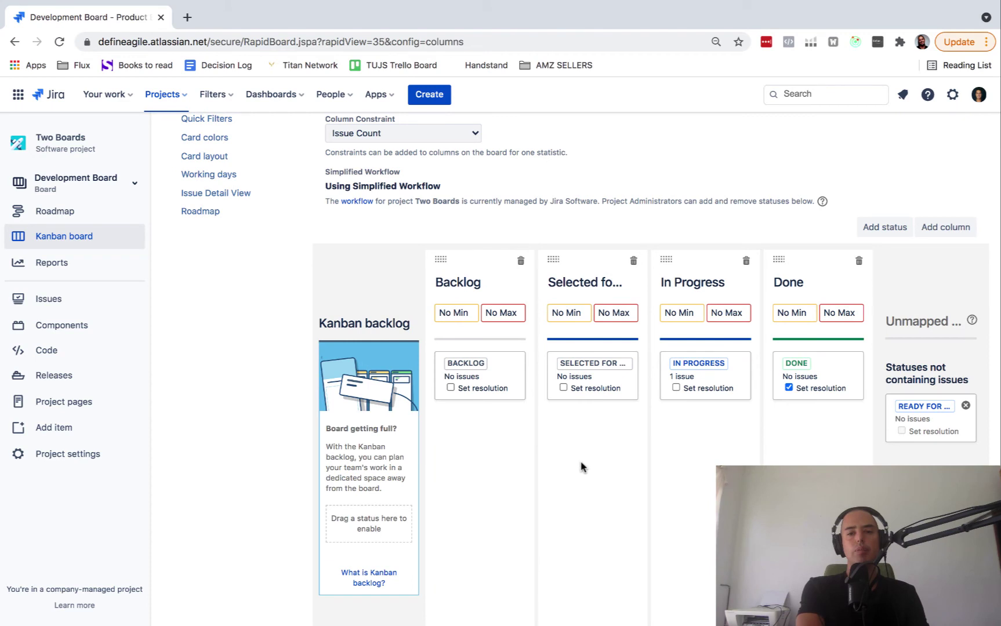
click(520, 261)
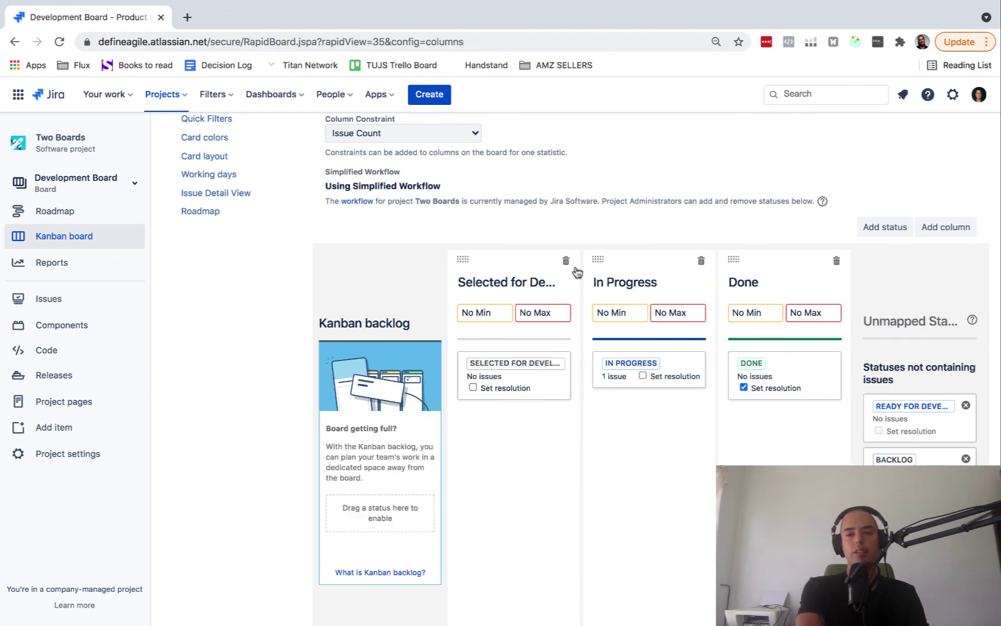
drag(922, 432, 524, 468)
drag(512, 385, 900, 451)
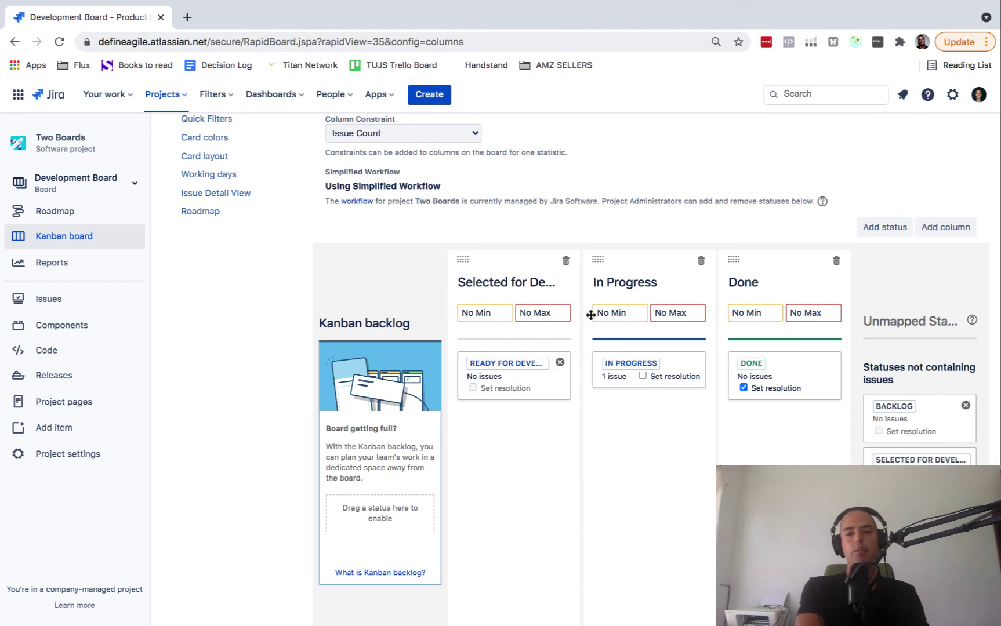
Rename the In Progress column to In Development and unmap the In Progress status.
click(648, 282)
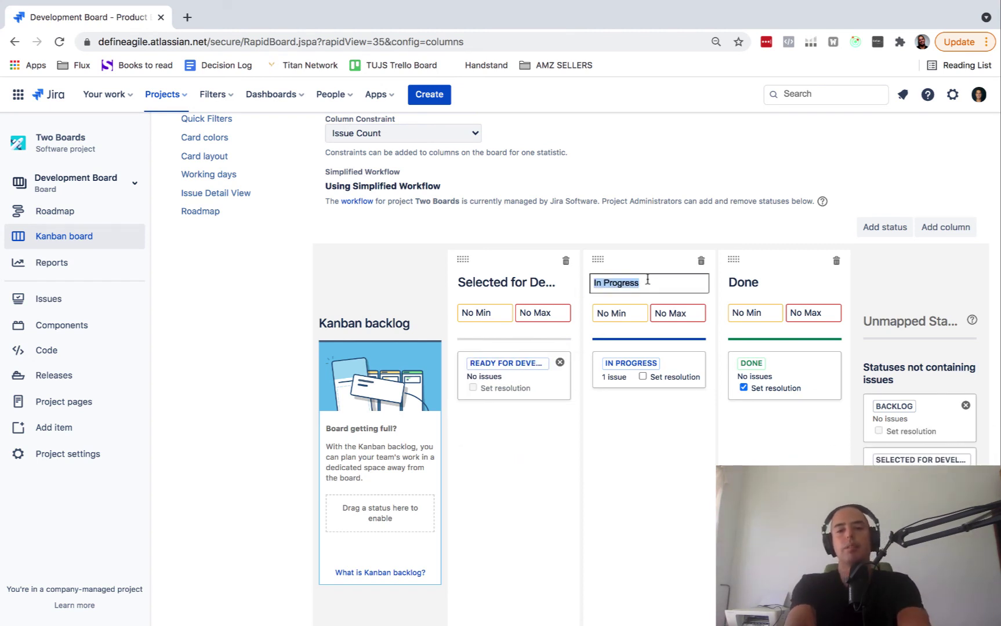
text(In Develop)
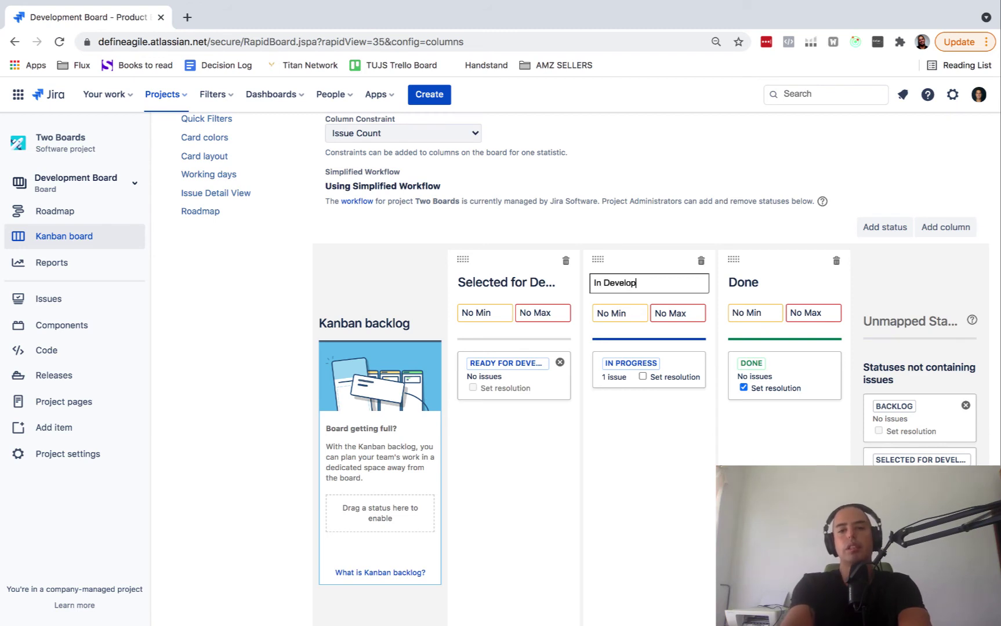
text(ment)
key(Return)
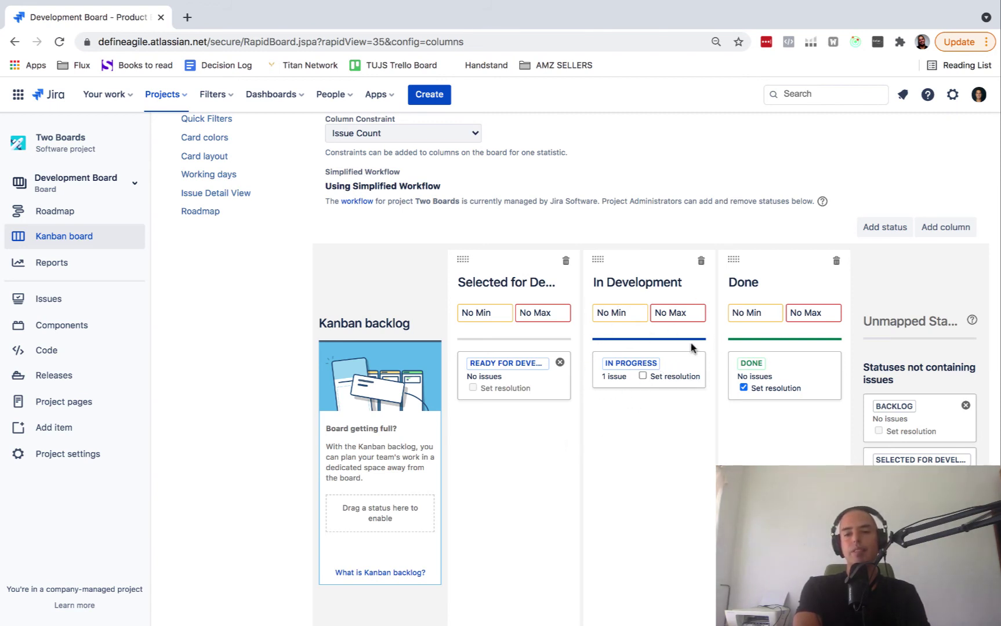
drag(667, 370, 919, 499)
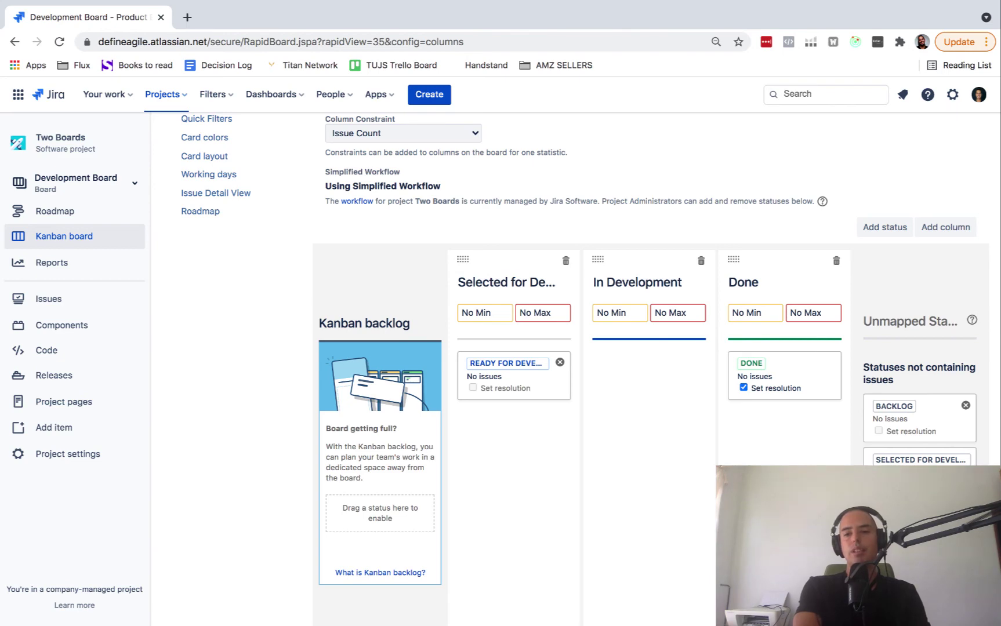
Add a new In Development status and go back to the Development Board.
click(882, 226)
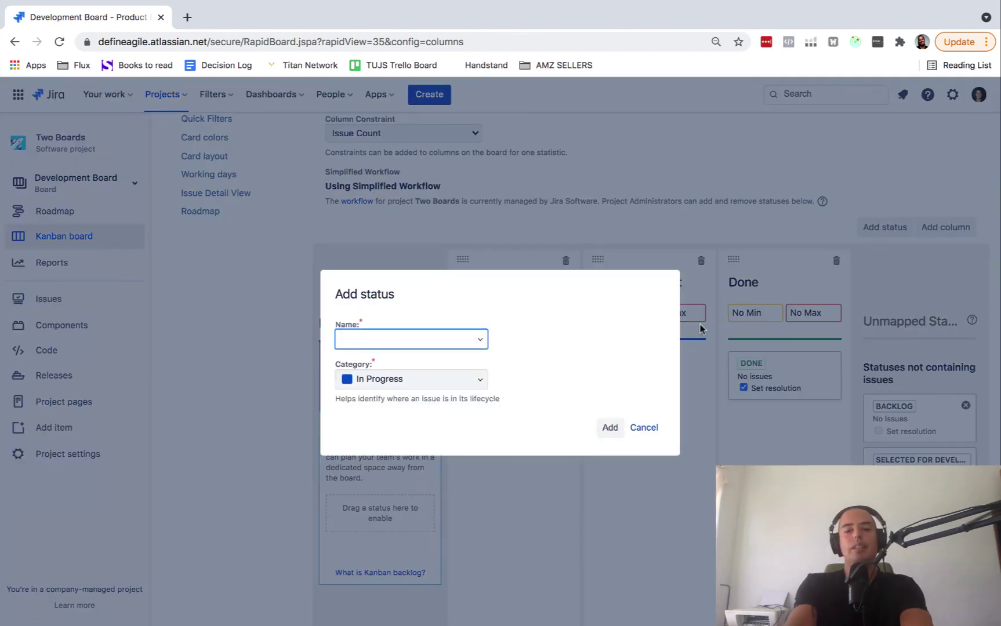
text(In Development)
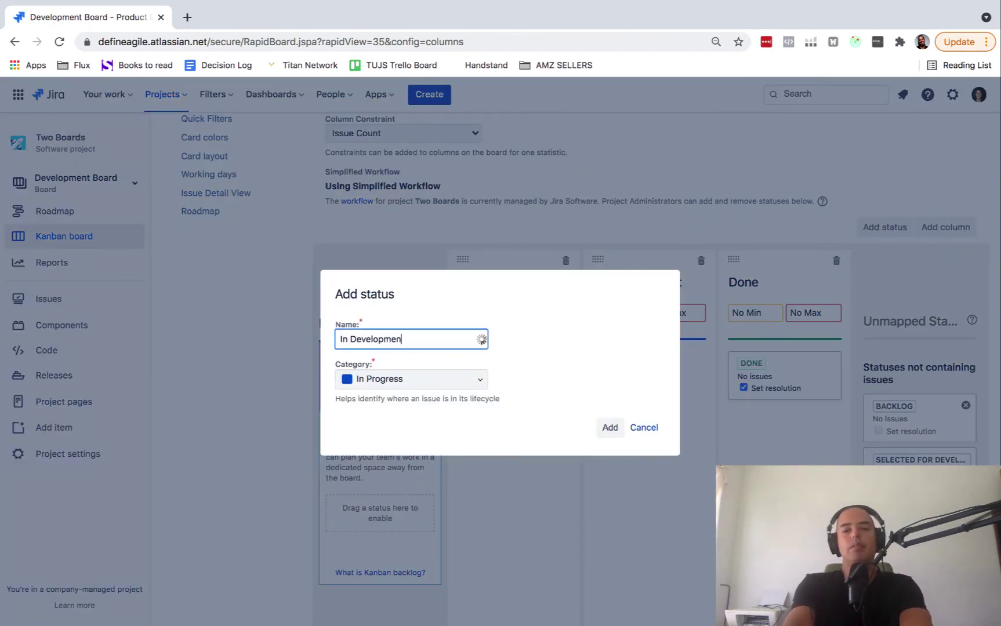
click(609, 429)
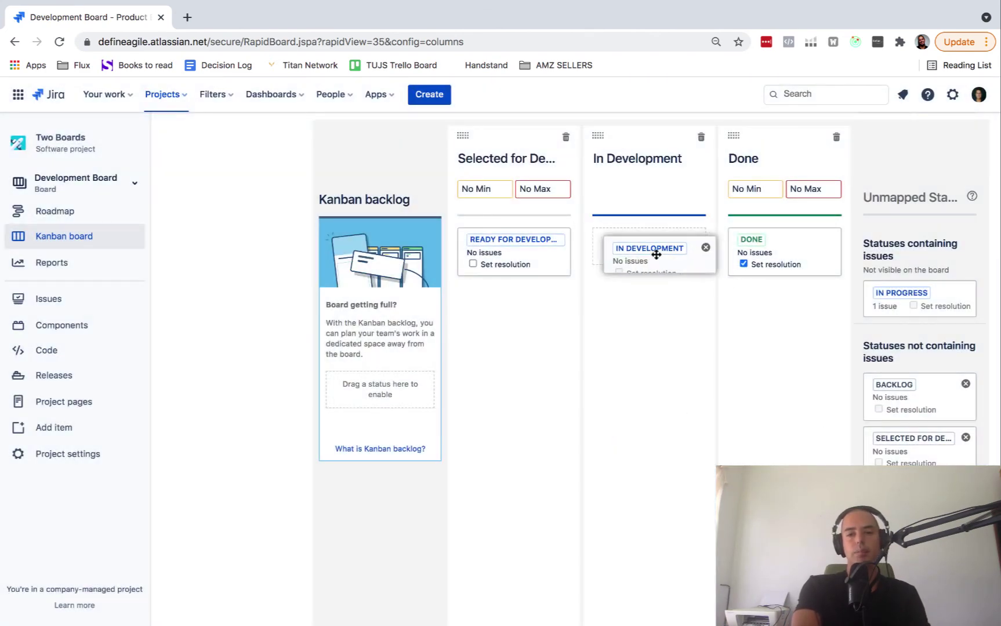
scroll(647, 318, up, 5)
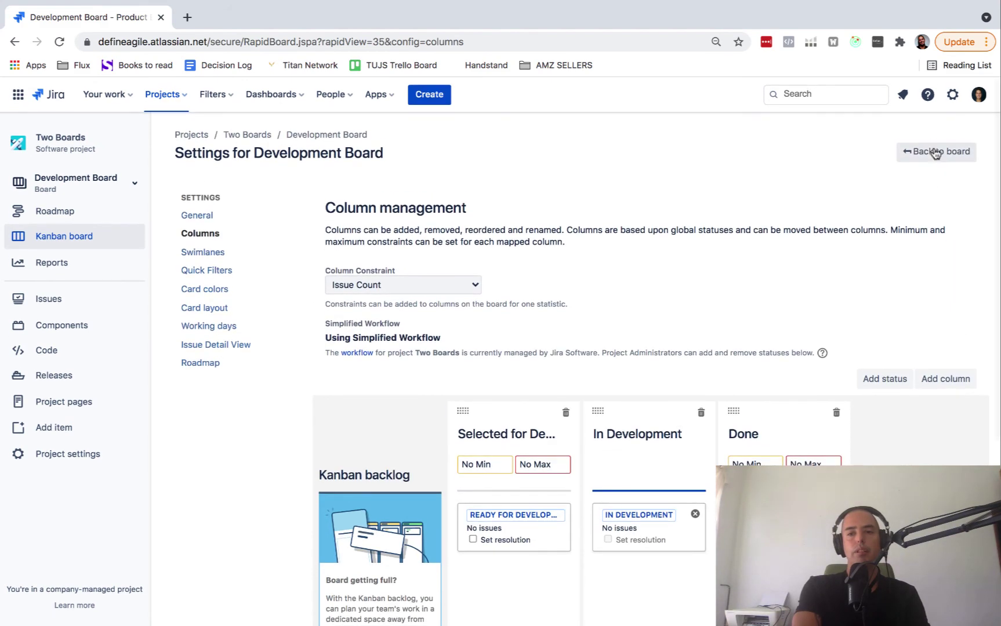
click(935, 154)
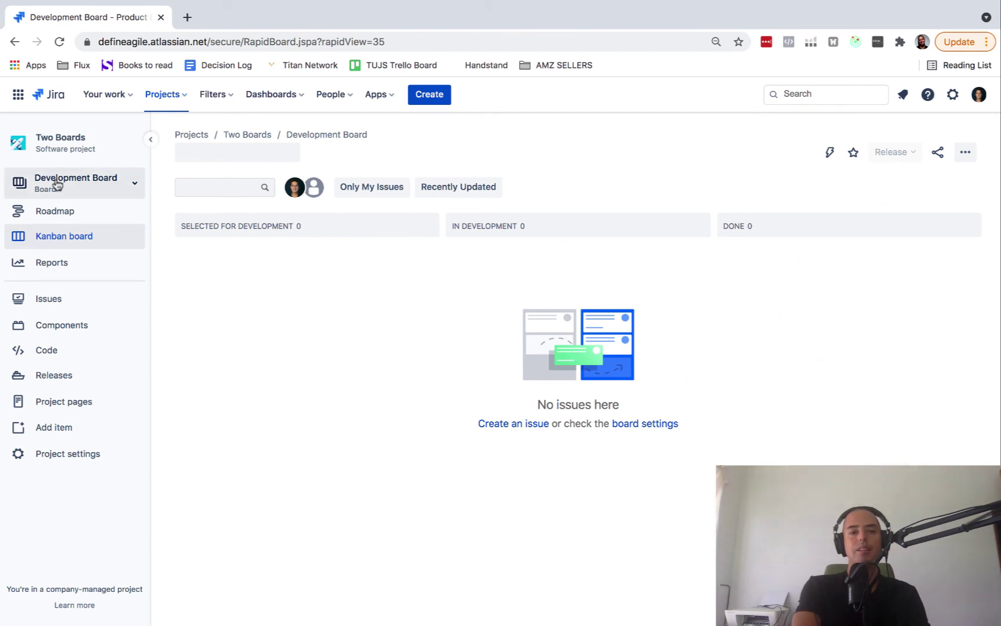
On Product Board, drag Login Page into Ready for Development and check its details.
click(81, 190)
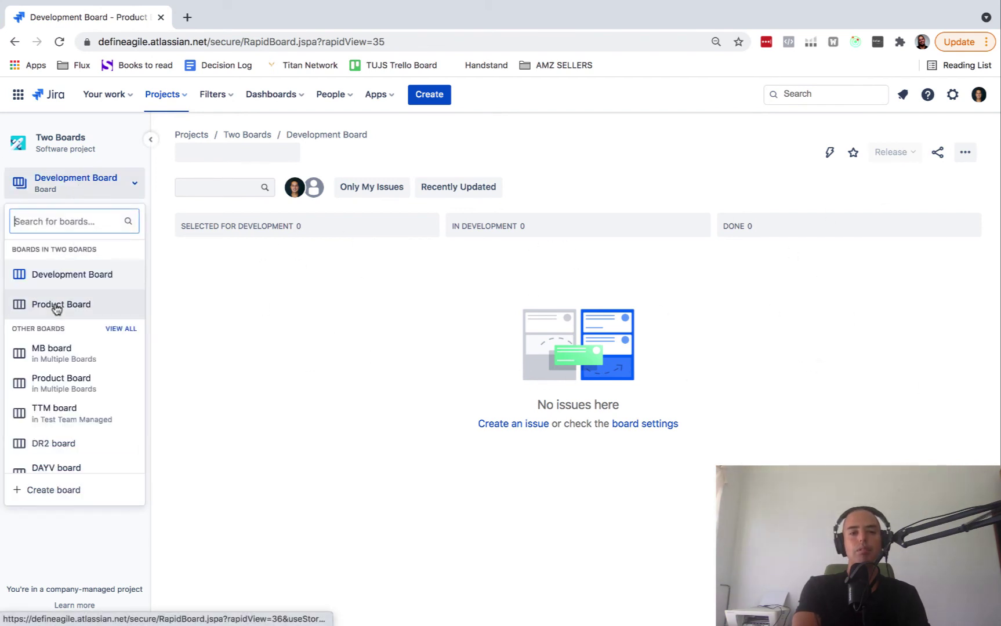
click(55, 305)
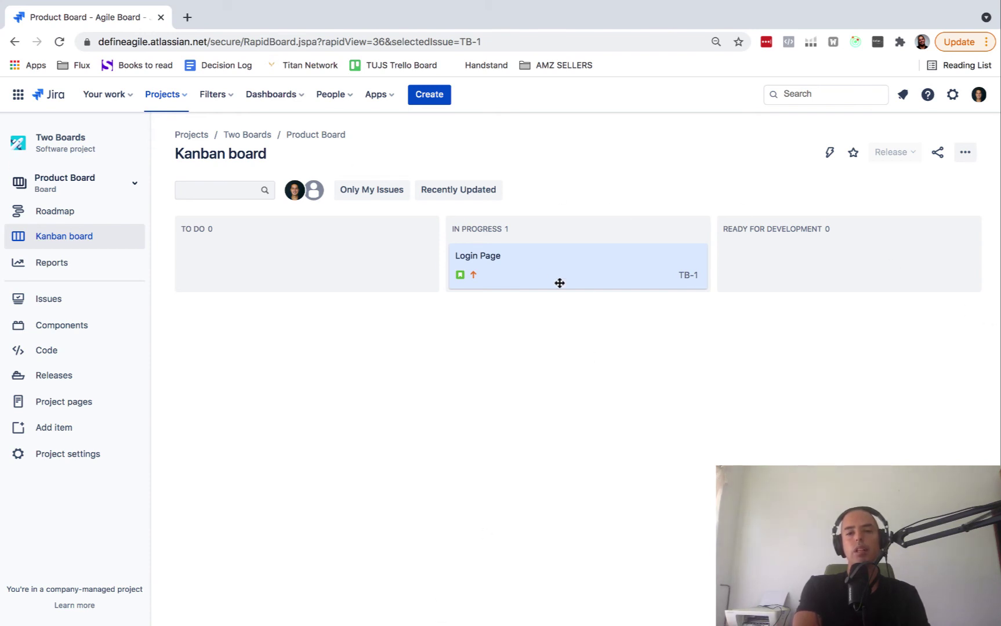
drag(498, 268, 806, 265)
click(809, 265)
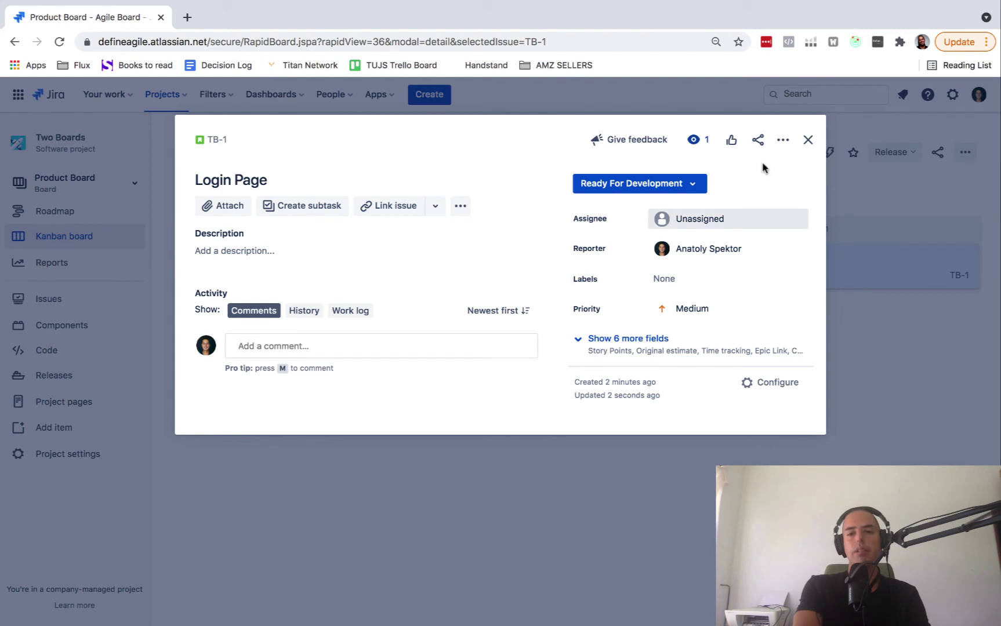
click(806, 142)
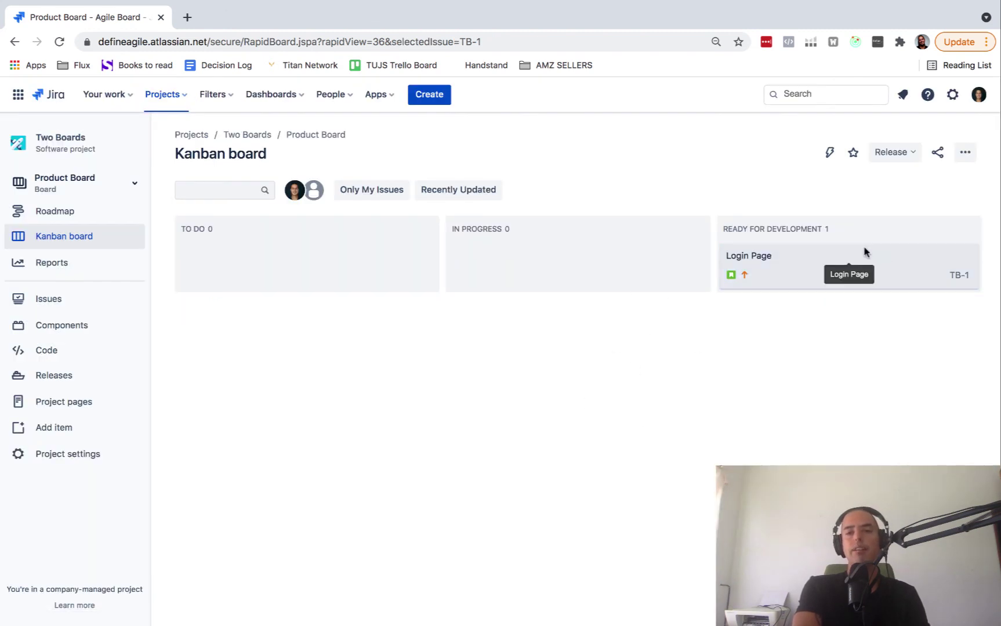
On Development Board, check TB-1 Login Page and drag it into In Development.
click(87, 184)
click(62, 278)
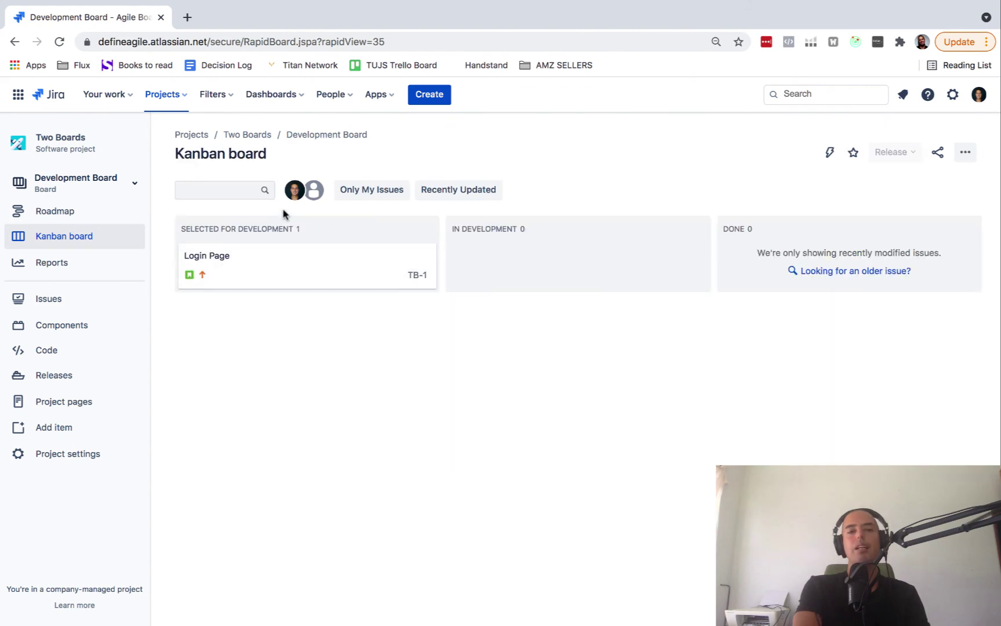
click(283, 268)
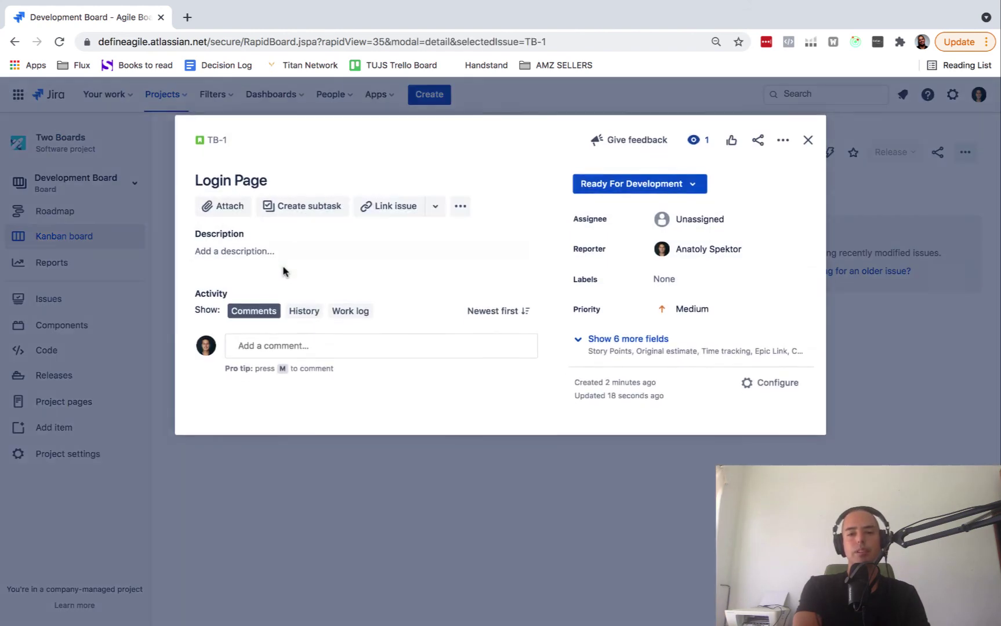
click(808, 140)
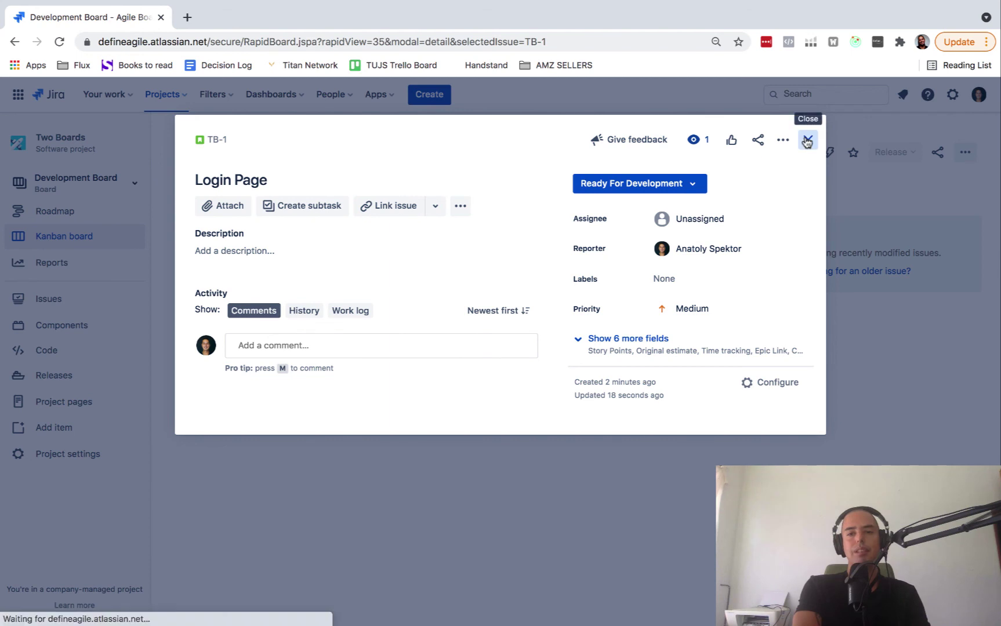
drag(279, 274, 545, 280)
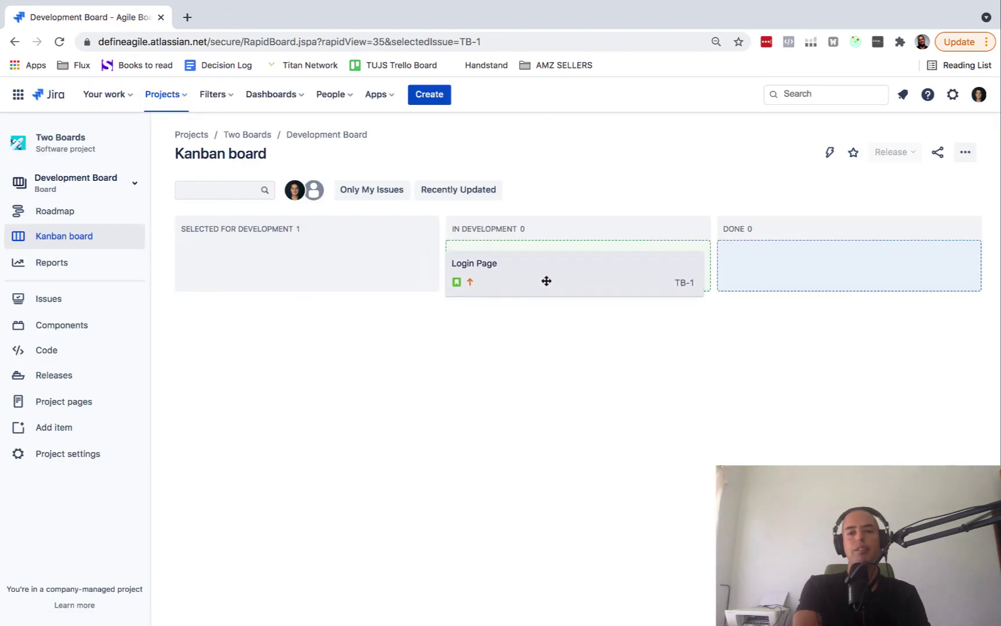
click(84, 188)
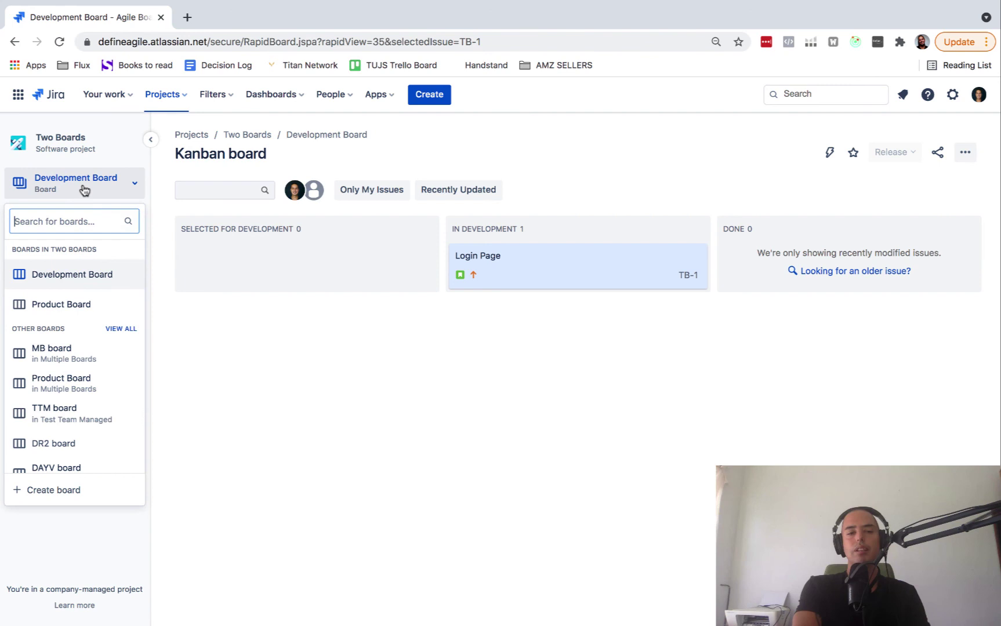
click(58, 305)
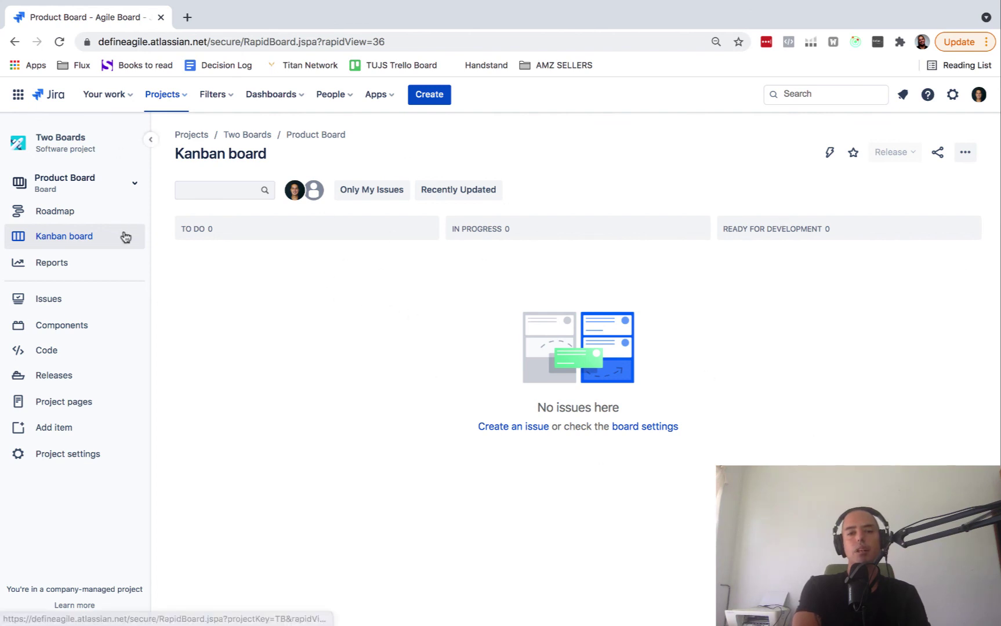
click(87, 192)
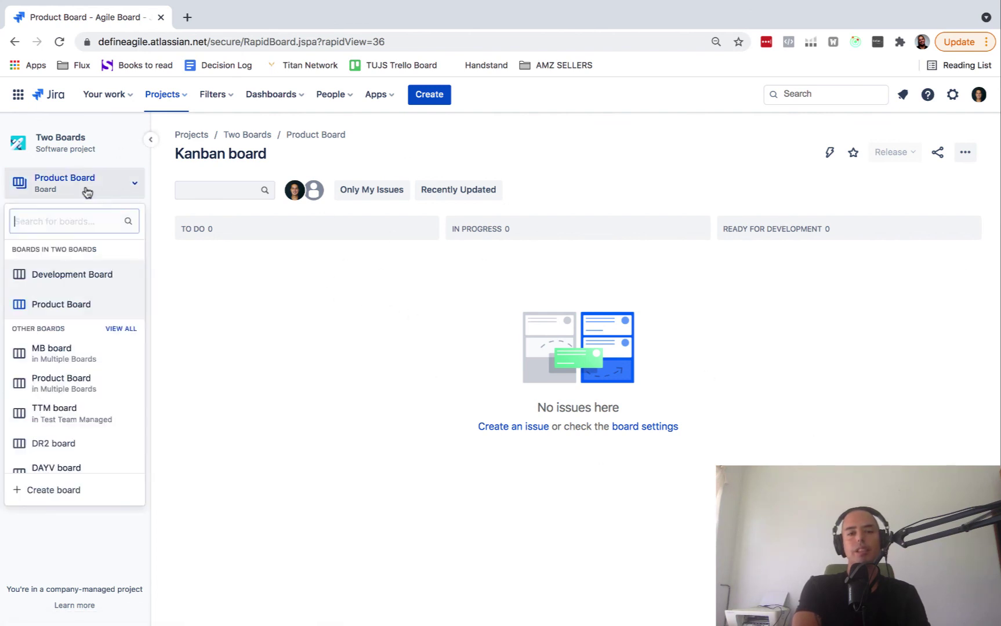
click(53, 274)
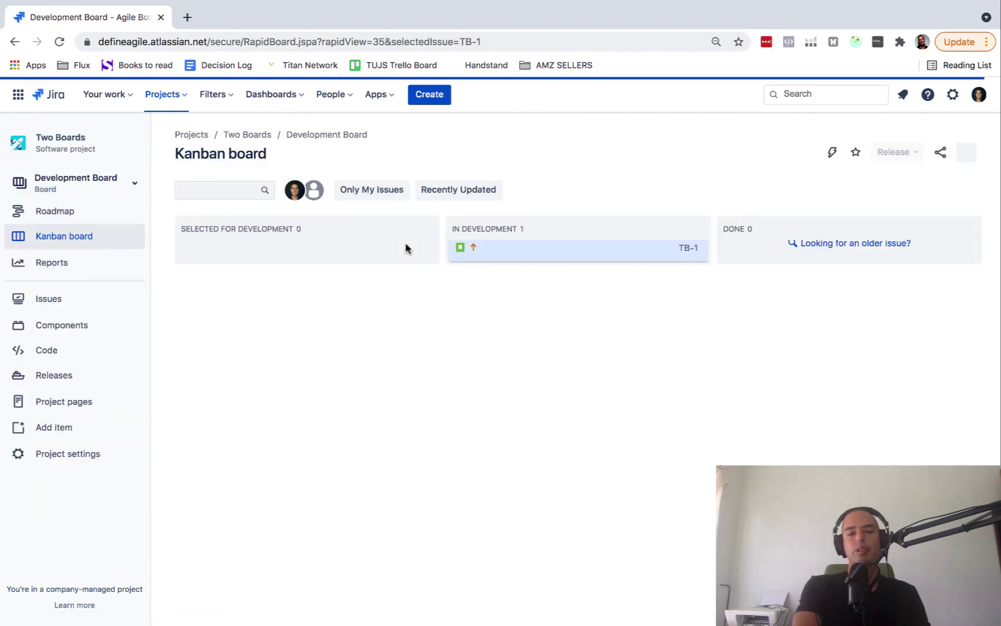